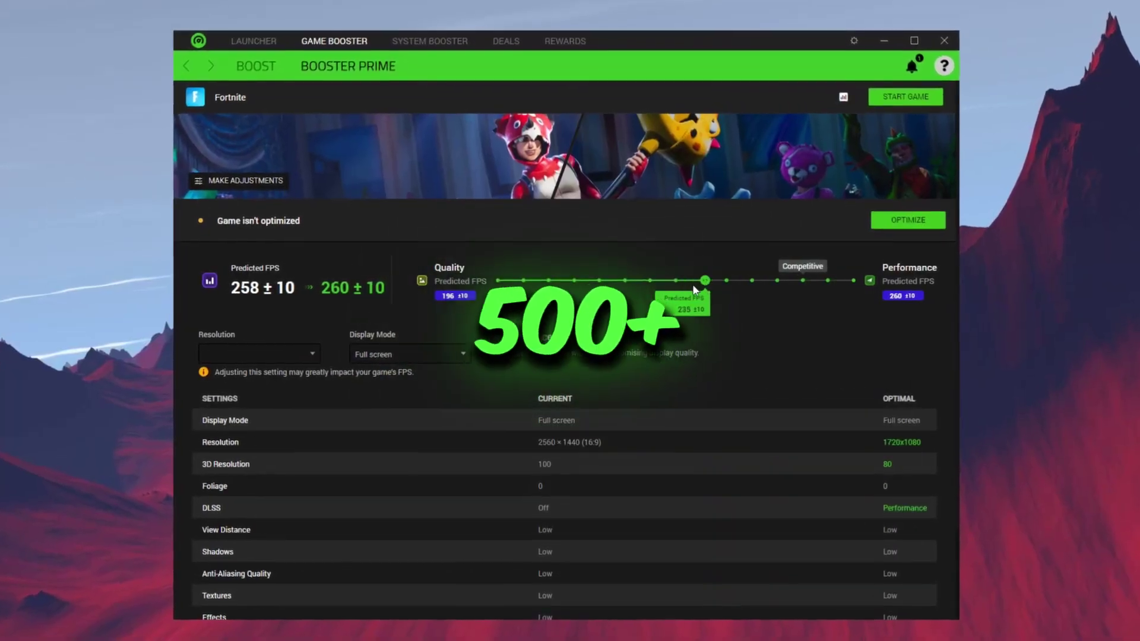
- Push Fortnite's Booster Prime slider to Performance, then open the GearUP Booster download site
{"action": "left_click_drag", "start_coordinate": [702, 281], "coordinate": [853, 280]}
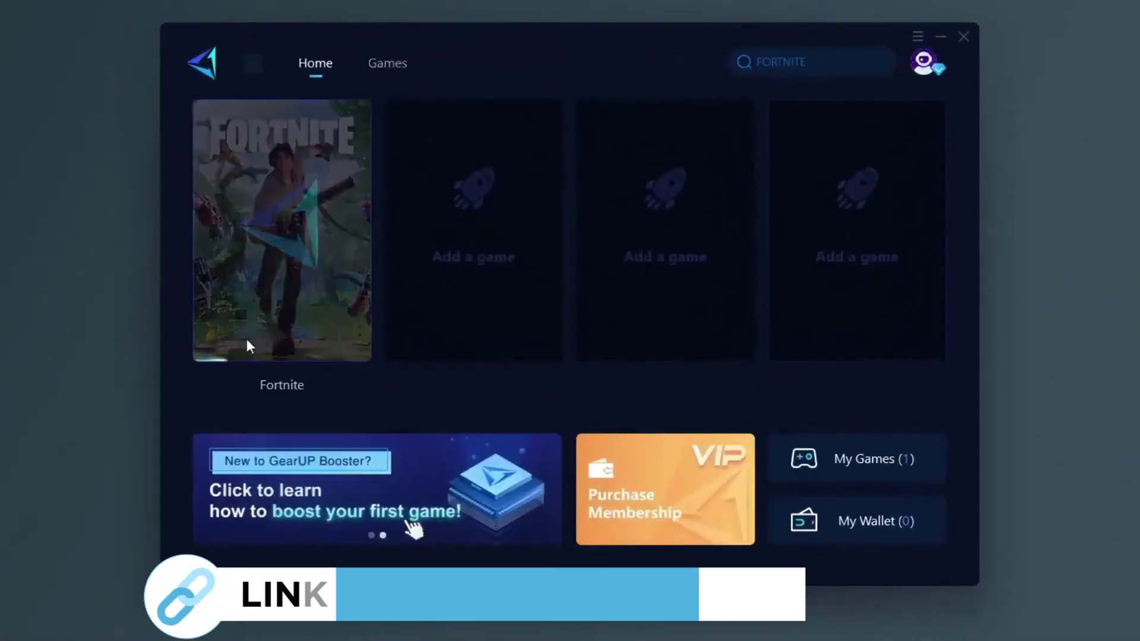
{"action": "left_click", "coordinate": [273, 389]}
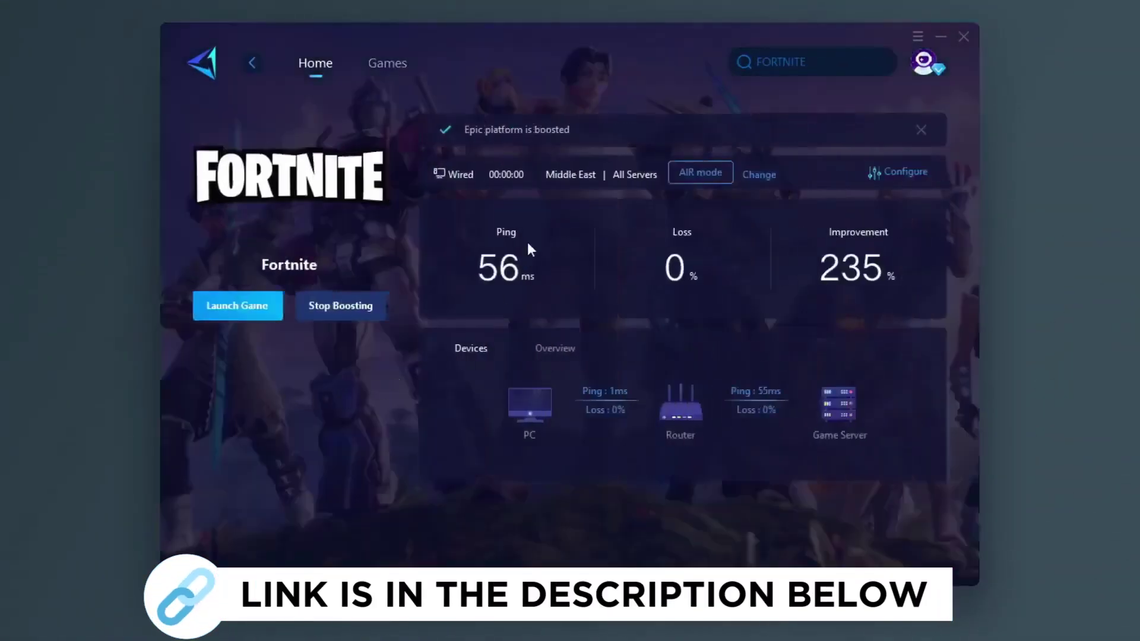
{"action": "left_click", "coordinate": [387, 62]}
{"action": "scroll", "coordinate": [535, 178], "scroll_direction": "down", "scroll_amount": 1}
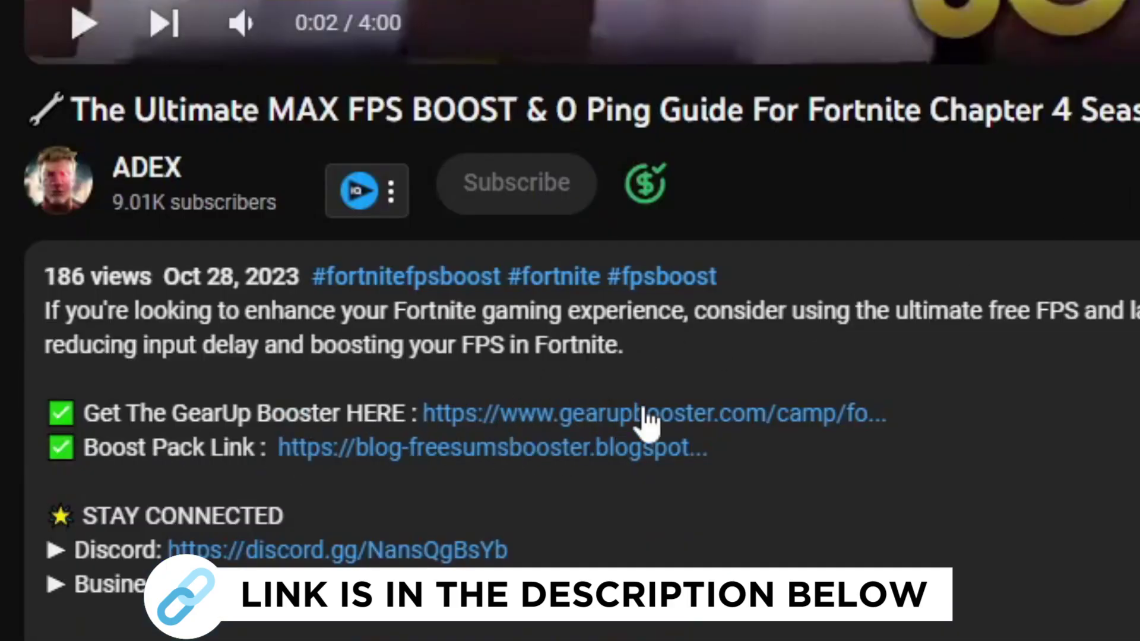
{"action": "left_click", "coordinate": [613, 422]}
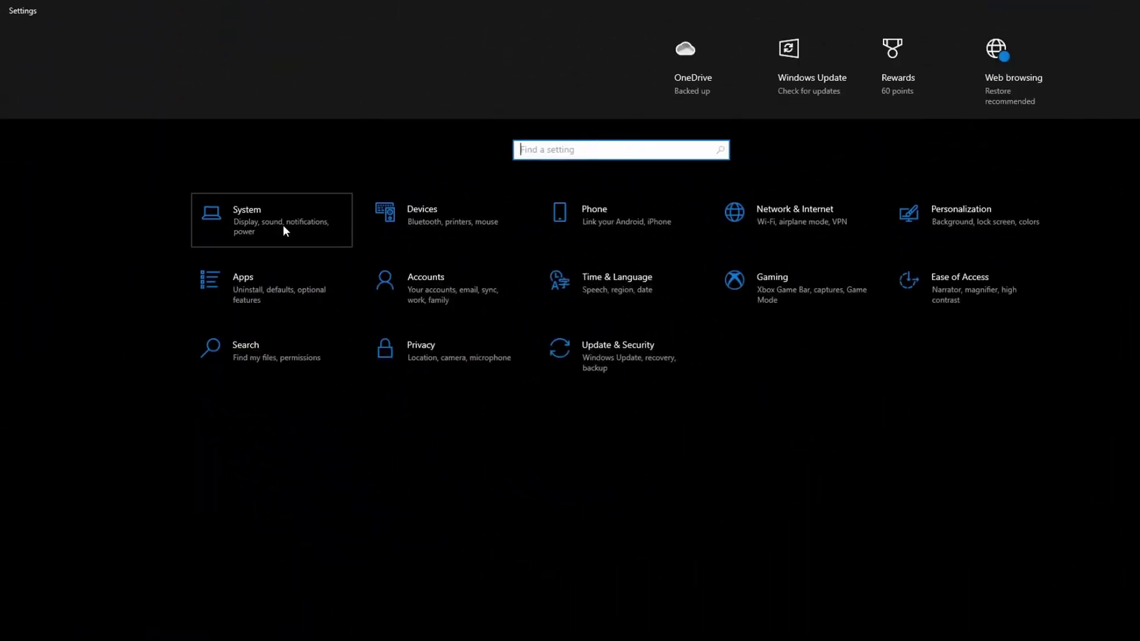
- Check Windows notification and Focus assist settings under System, both showing Off
{"action": "left_click", "coordinate": [283, 225]}
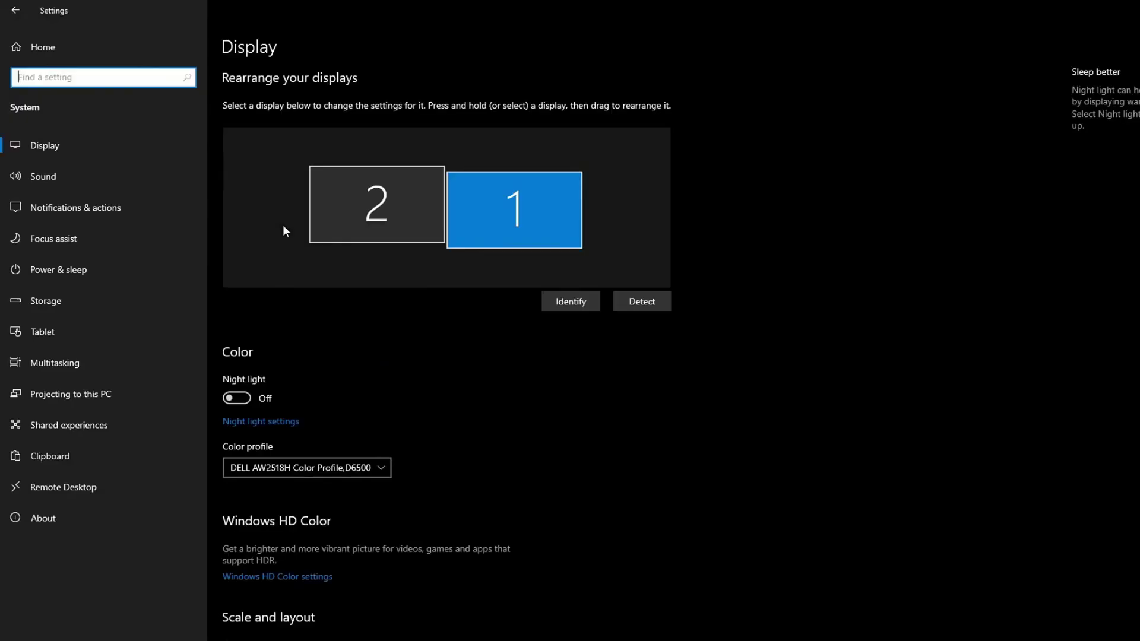
{"action": "left_click", "coordinate": [95, 213]}
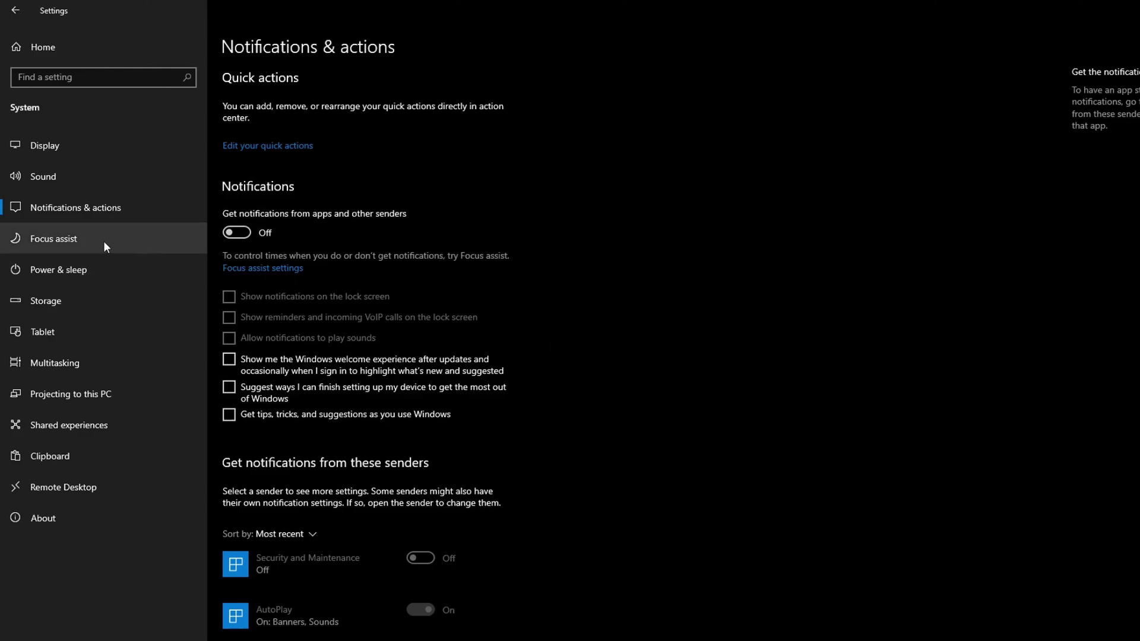
{"action": "left_click", "coordinate": [138, 238]}
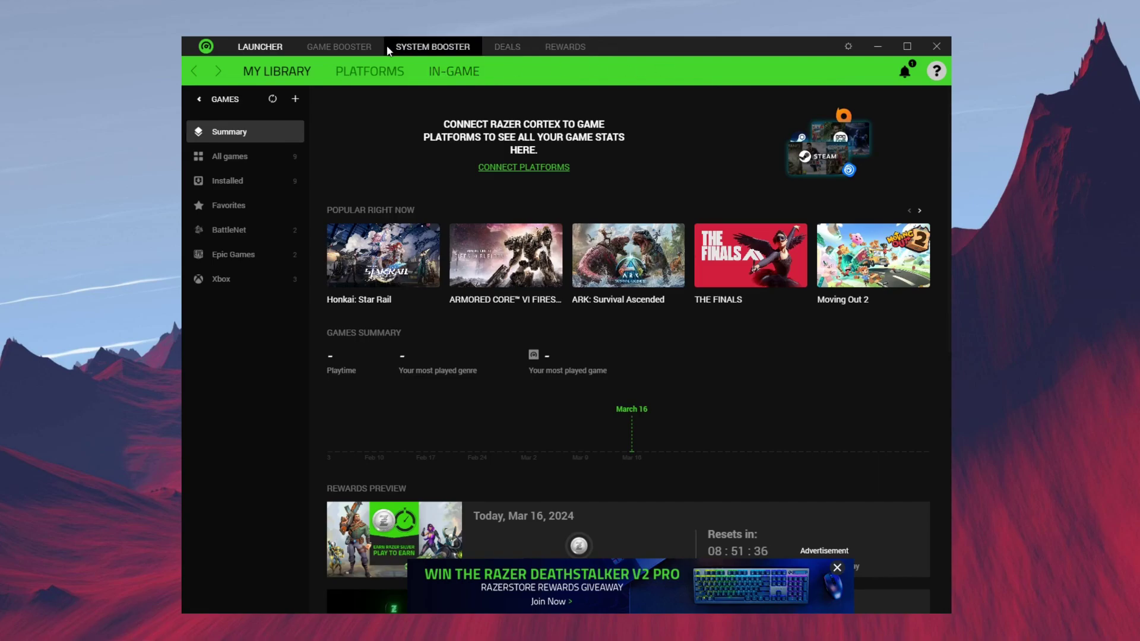
- Review the Game Booster boost list and uncheck Disable Cortana
{"action": "left_click", "coordinate": [359, 47]}
{"action": "scroll", "coordinate": [718, 271], "scroll_direction": "up", "scroll_amount": 2}
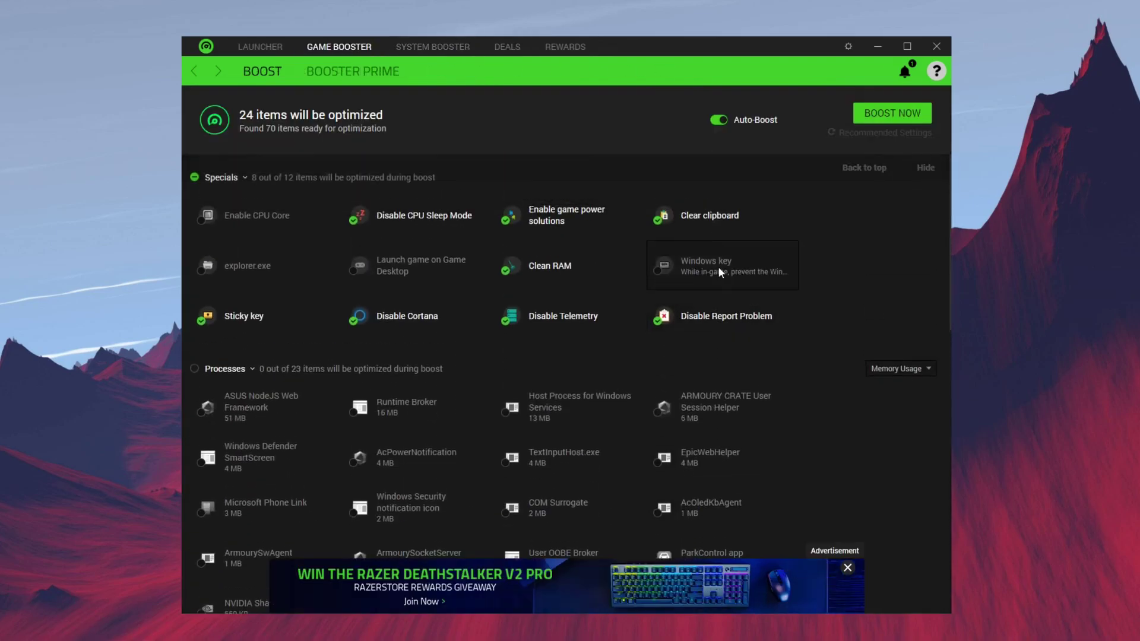
{"action": "scroll", "coordinate": [718, 271], "scroll_direction": "down", "scroll_amount": 8}
{"action": "scroll", "coordinate": [720, 270], "scroll_direction": "down", "scroll_amount": 4}
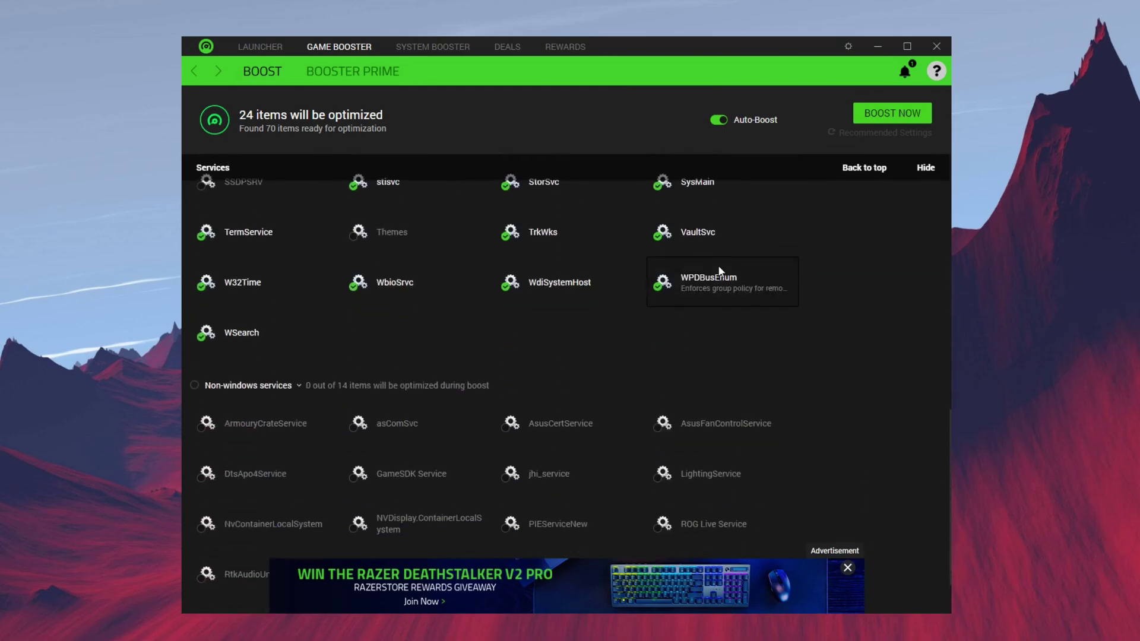
{"action": "scroll", "coordinate": [772, 238], "scroll_direction": "up", "scroll_amount": 10}
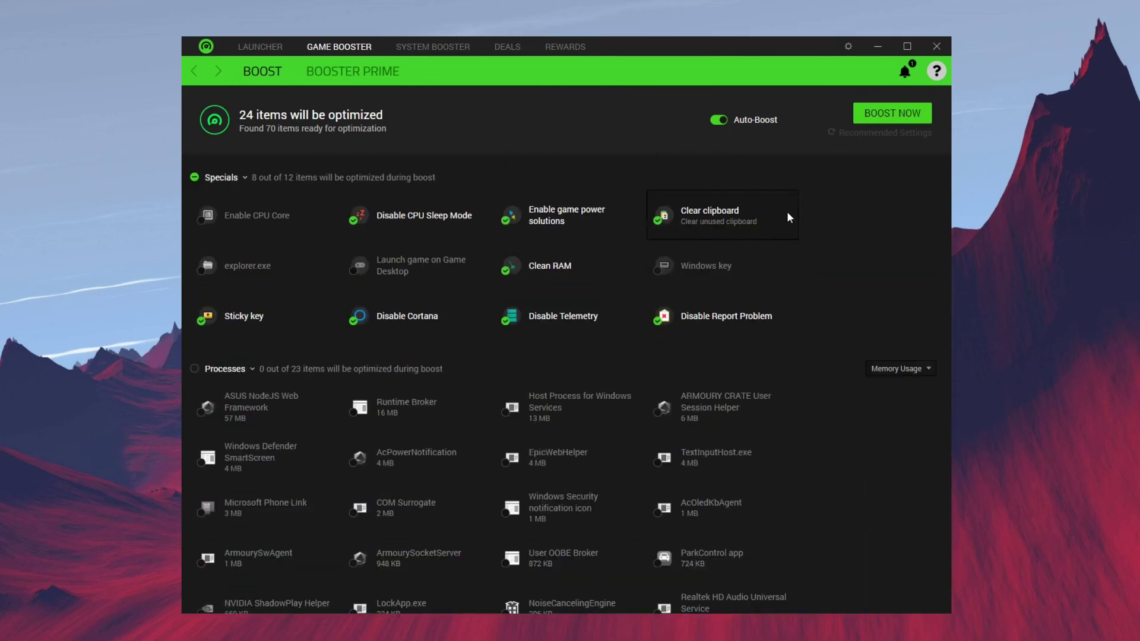
{"action": "left_click", "coordinate": [351, 324]}
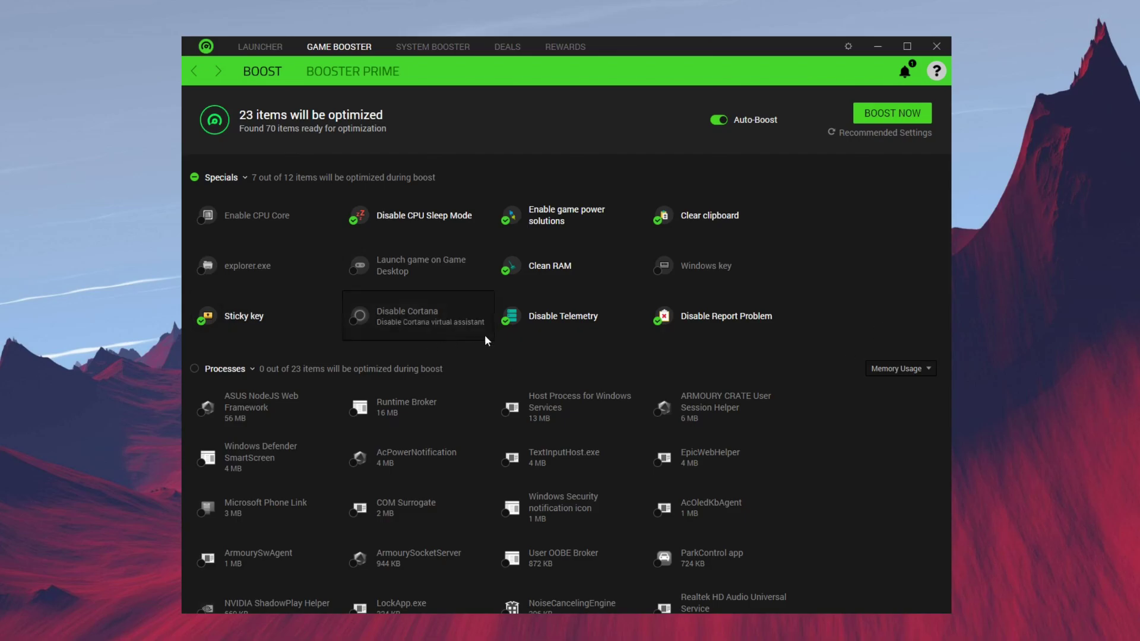
- Run the boost, optimizing 23 items and freeing 465 MB
{"action": "scroll", "coordinate": [428, 279], "scroll_direction": "down", "scroll_amount": 8}
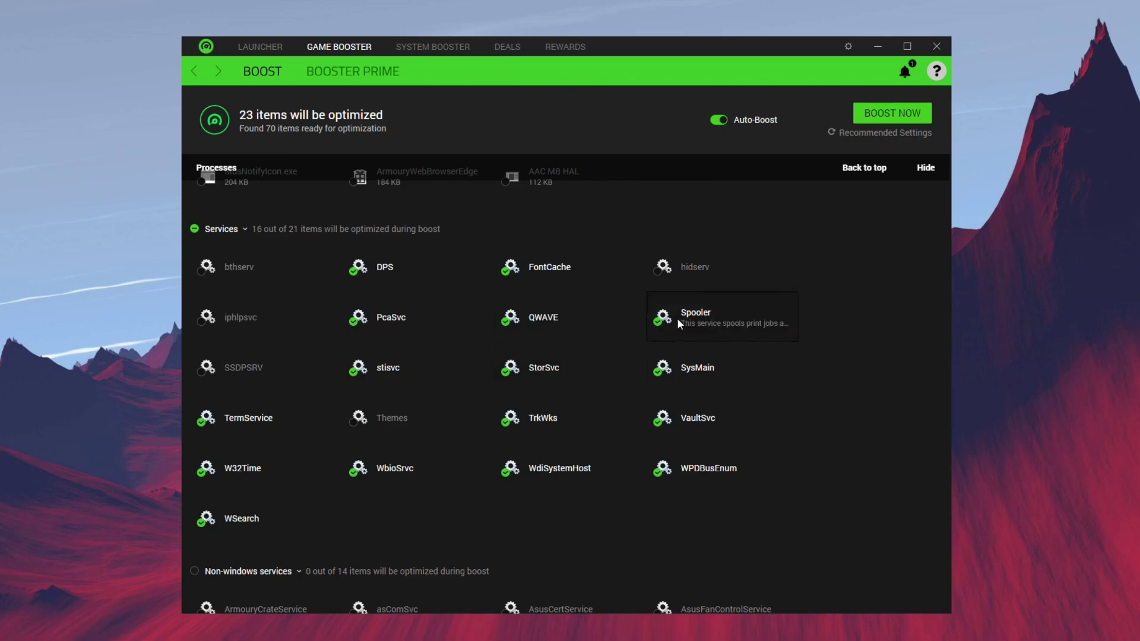
{"action": "scroll", "coordinate": [481, 454], "scroll_direction": "up", "scroll_amount": 8}
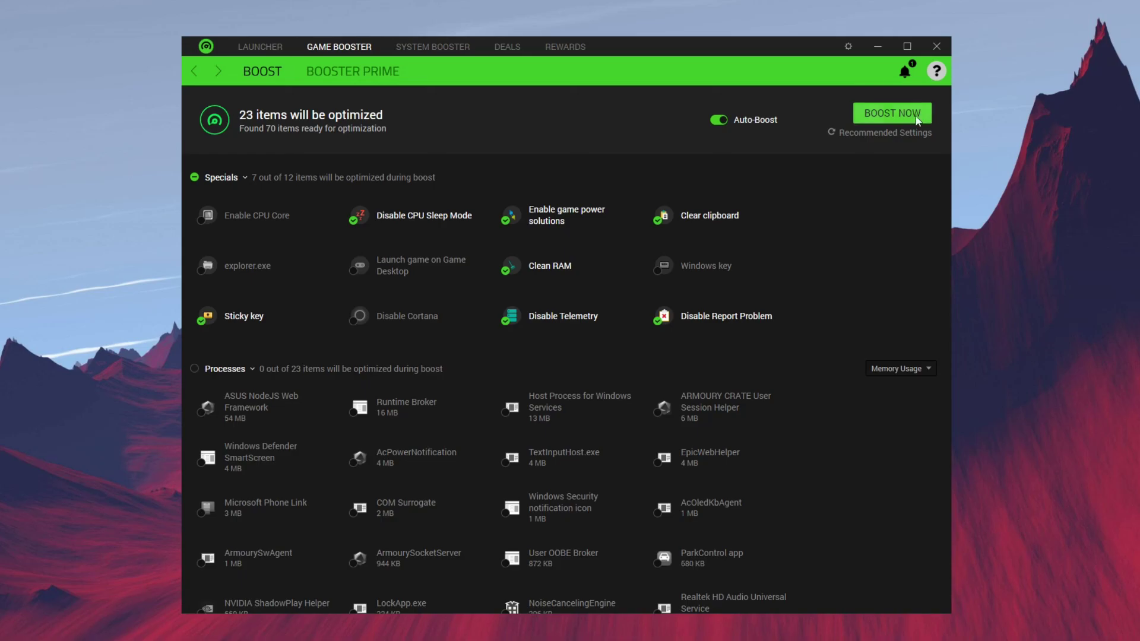
{"action": "left_click", "coordinate": [900, 123]}
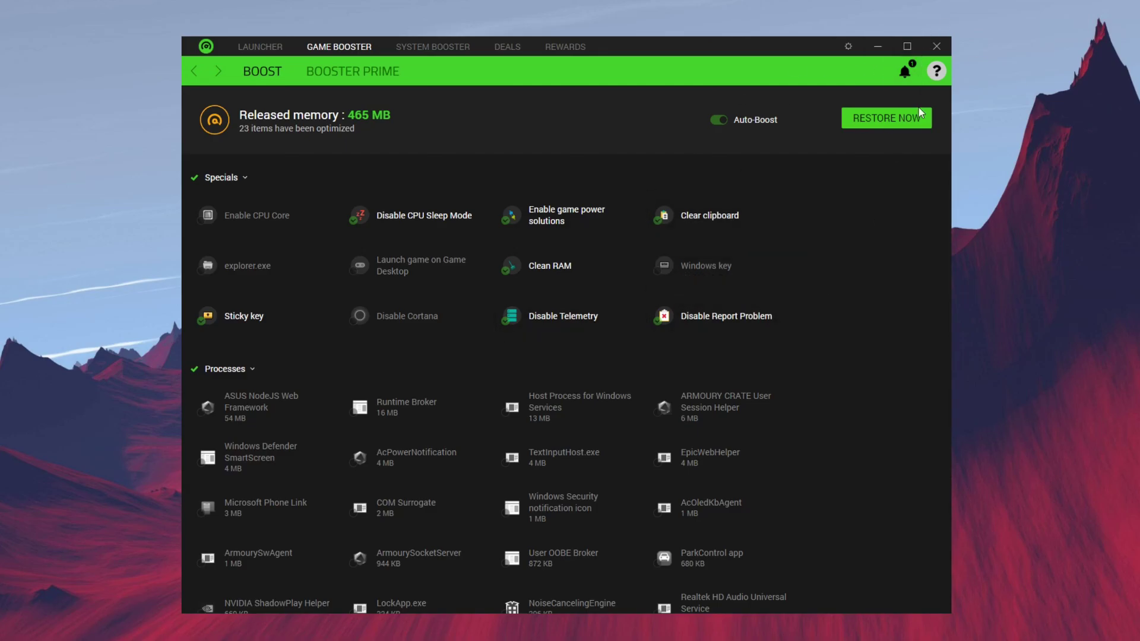
{"action": "left_click", "coordinate": [382, 71]}
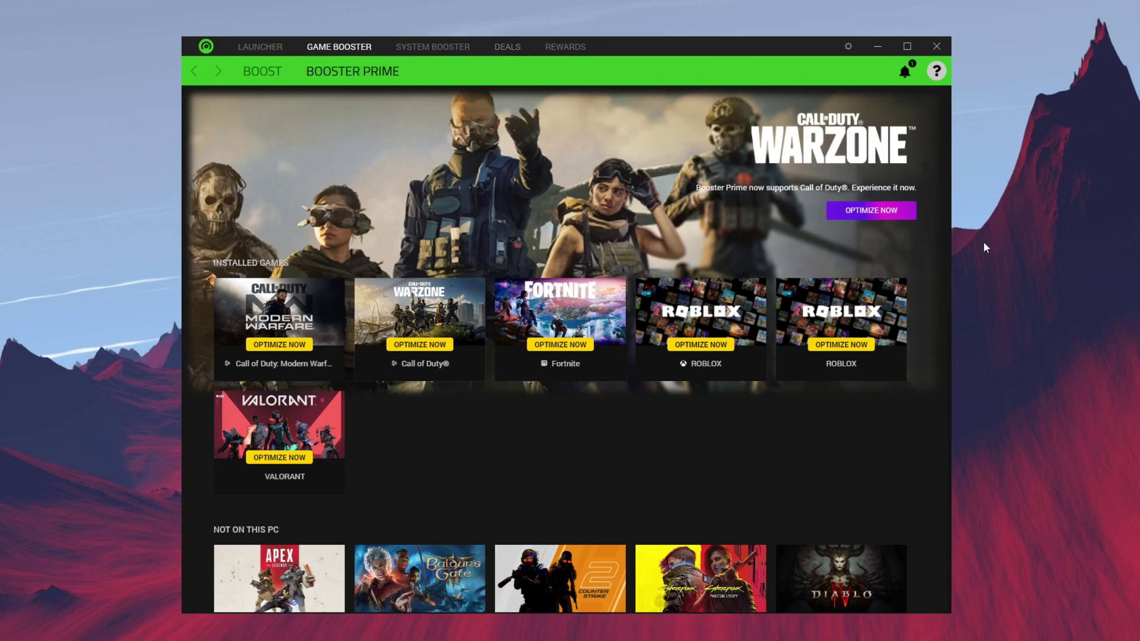
- Preview Fortnite's Quality preset, then leave it at Performance with 260 ± 10 FPS predicted
{"action": "left_click", "coordinate": [572, 347]}
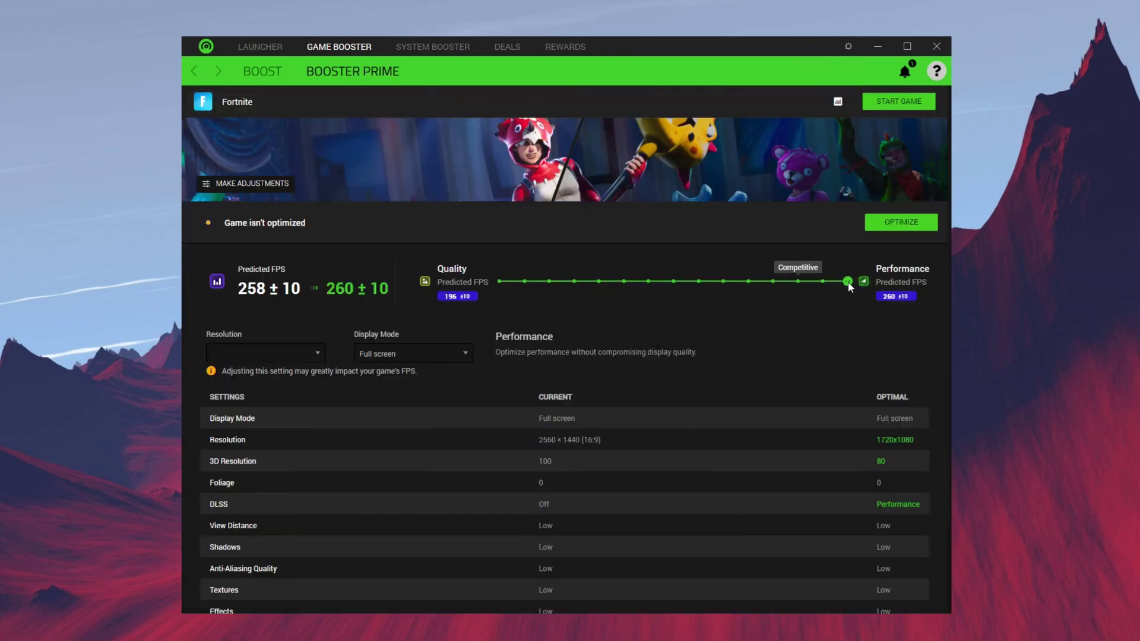
{"action": "left_click_drag", "start_coordinate": [848, 281], "coordinate": [499, 282]}
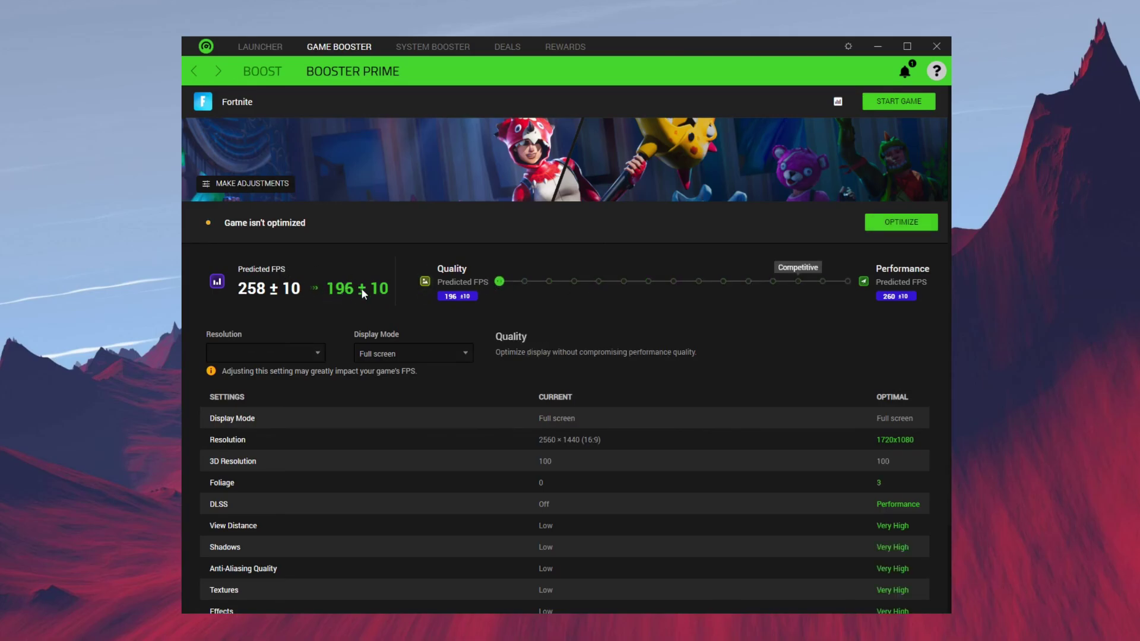
{"action": "left_click_drag", "start_coordinate": [500, 280], "coordinate": [867, 274]}
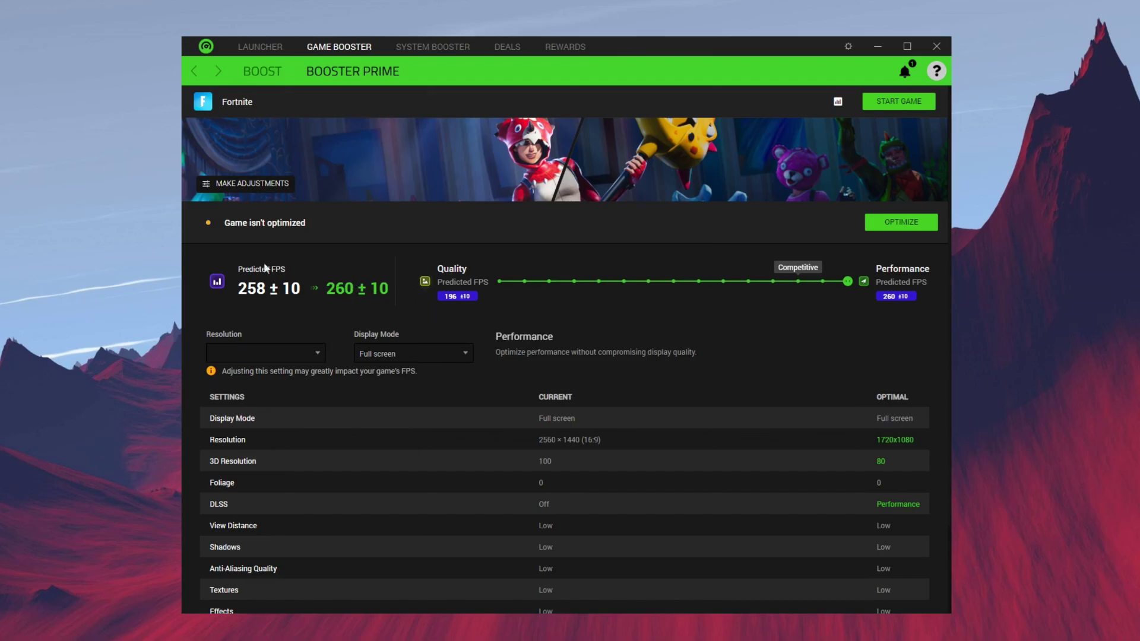
{"action": "scroll", "coordinate": [447, 330], "scroll_direction": "down", "scroll_amount": 3}
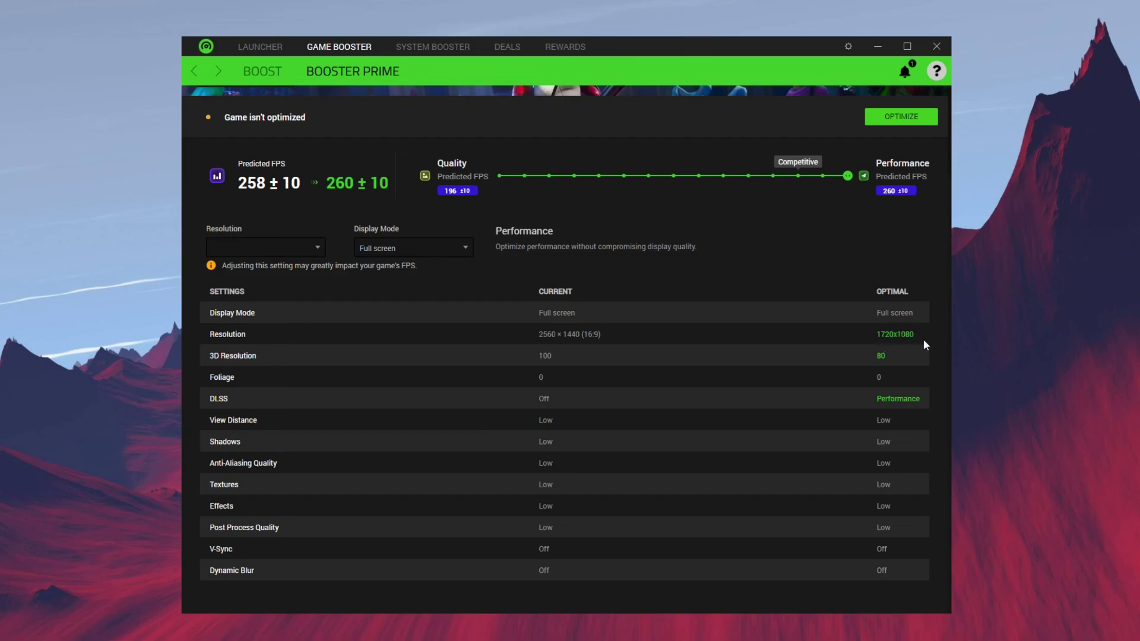
{"action": "scroll", "coordinate": [928, 333], "scroll_direction": "up", "scroll_amount": 2}
{"action": "mouse_move", "coordinate": [848, 280]}
{"action": "left_mouse_down"}
{"action": "mouse_move", "coordinate": [532, 280]}
{"action": "mouse_move", "coordinate": [876, 274]}
{"action": "left_mouse_up"}
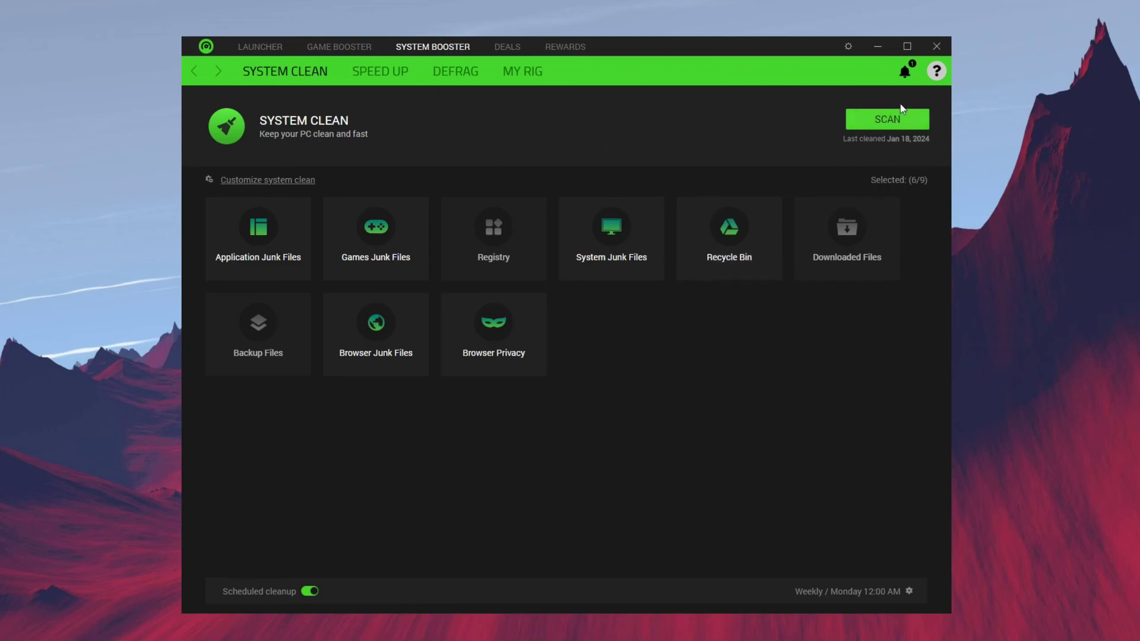
- Scan for junk files and clean the 3.49 GB found
{"action": "left_click", "coordinate": [900, 121]}
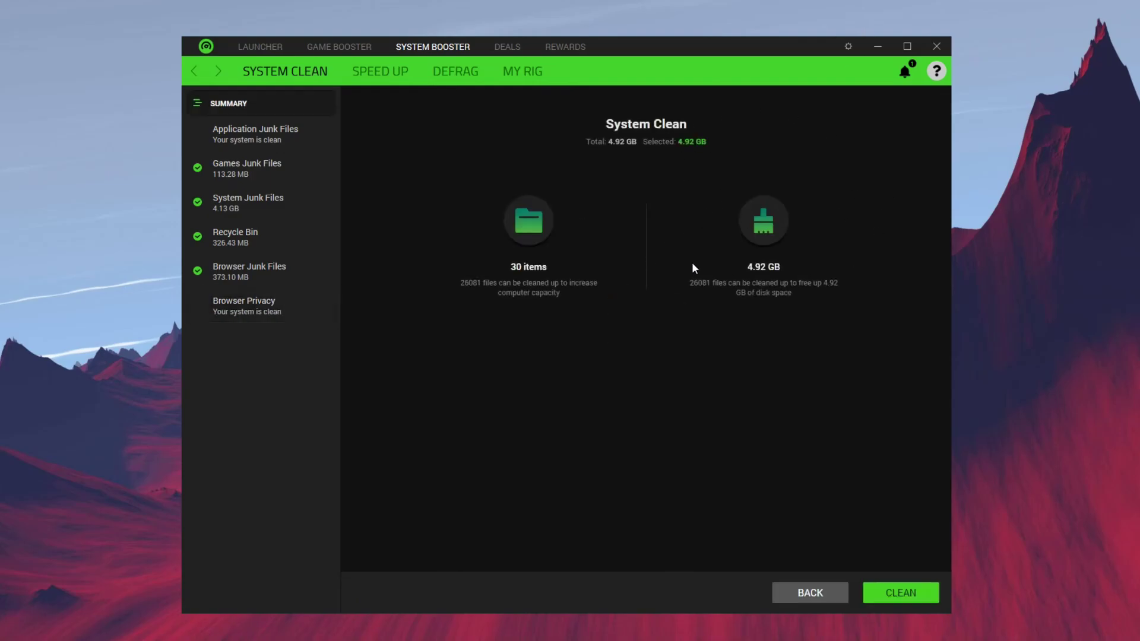
{"action": "left_click", "coordinate": [901, 592]}
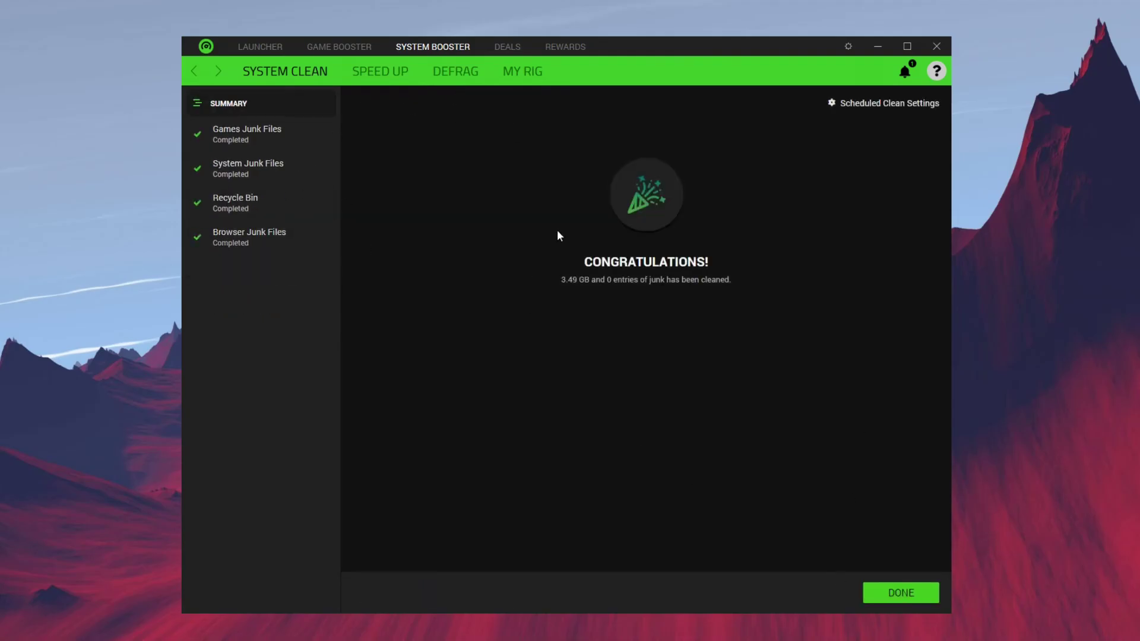
- Apply Speed Up to 18 items, confirming every Windows Service item shows Optimized
{"action": "left_click", "coordinate": [387, 71]}
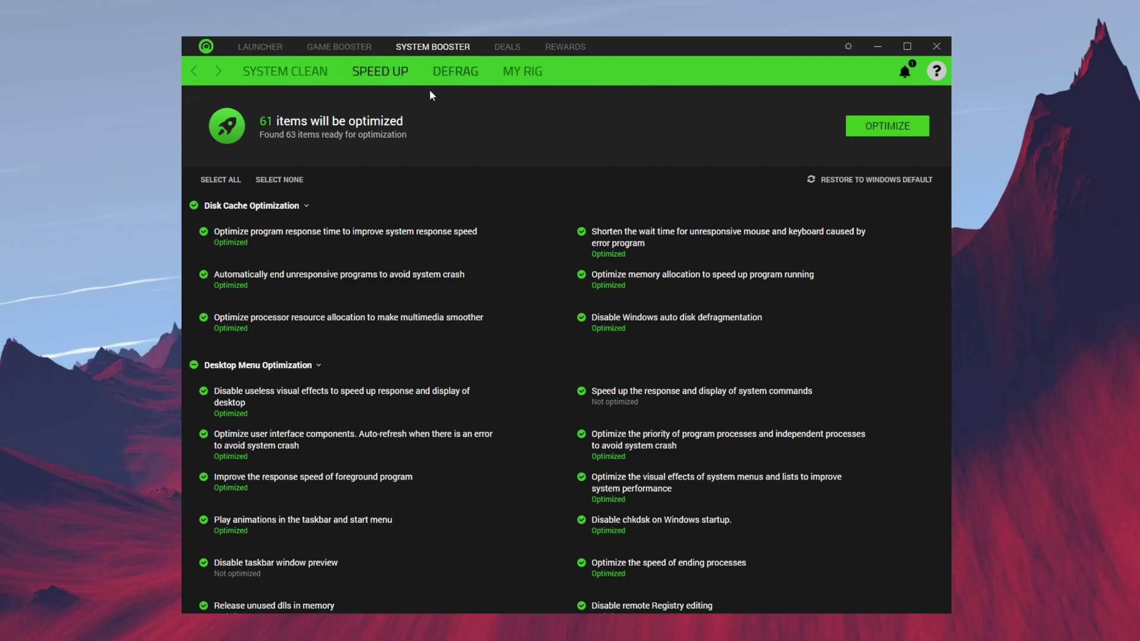
{"action": "scroll", "coordinate": [459, 320], "scroll_direction": "down", "scroll_amount": 15}
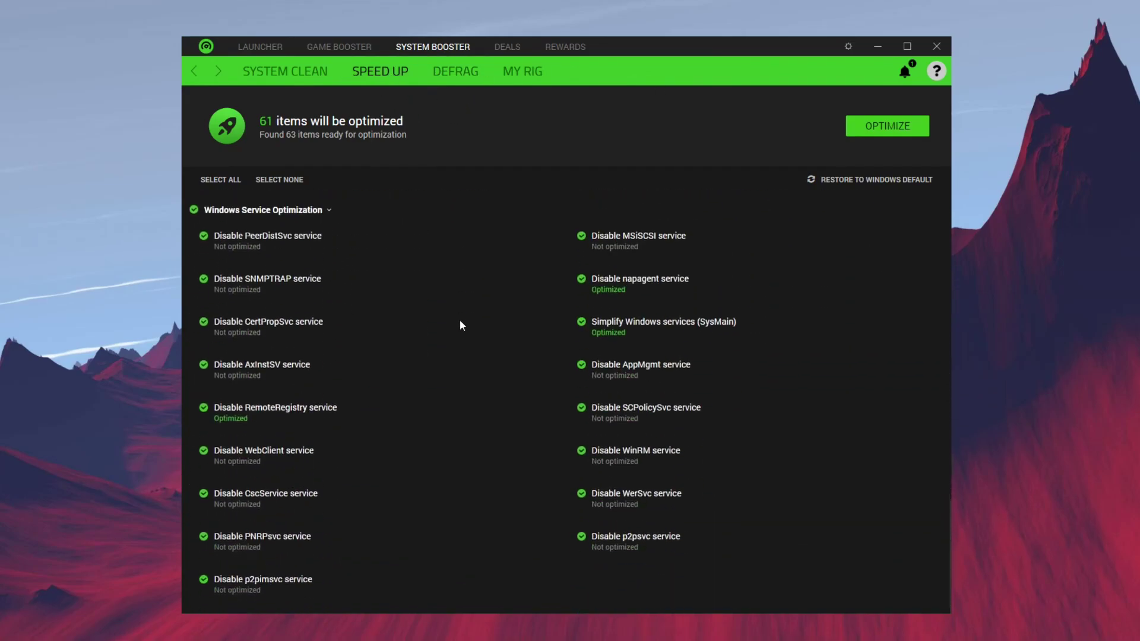
{"action": "scroll", "coordinate": [460, 319], "scroll_direction": "up", "scroll_amount": 15}
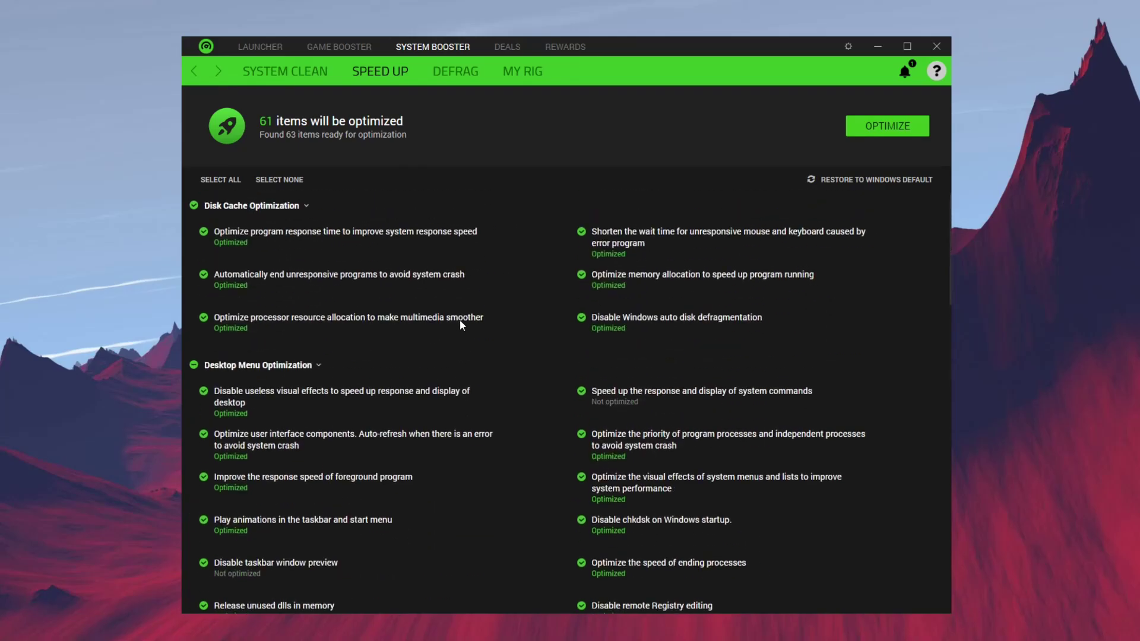
{"action": "scroll", "coordinate": [459, 319], "scroll_direction": "down", "scroll_amount": 6}
{"action": "scroll", "coordinate": [479, 317], "scroll_direction": "down", "scroll_amount": 3}
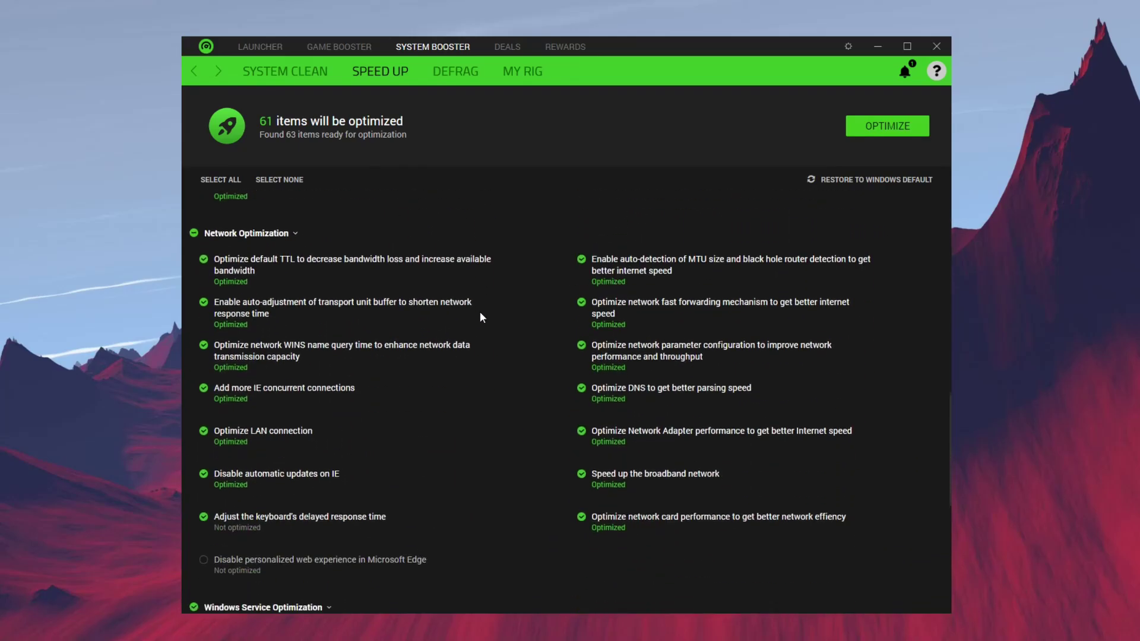
{"action": "scroll", "coordinate": [618, 384], "scroll_direction": "up", "scroll_amount": 6}
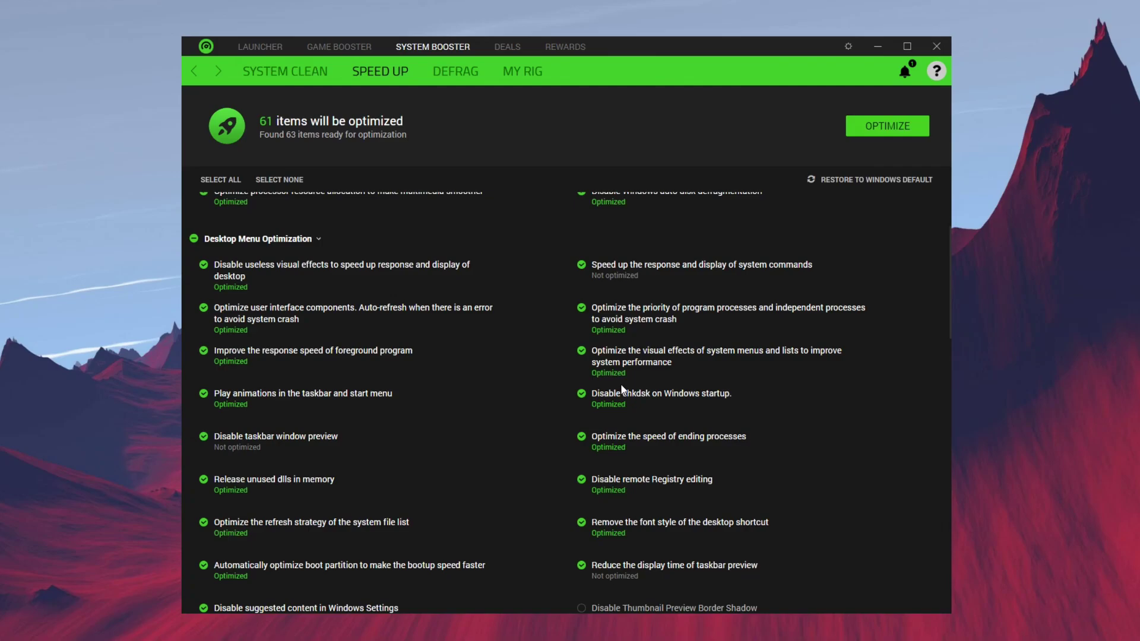
{"action": "scroll", "coordinate": [622, 388], "scroll_direction": "up", "scroll_amount": 2}
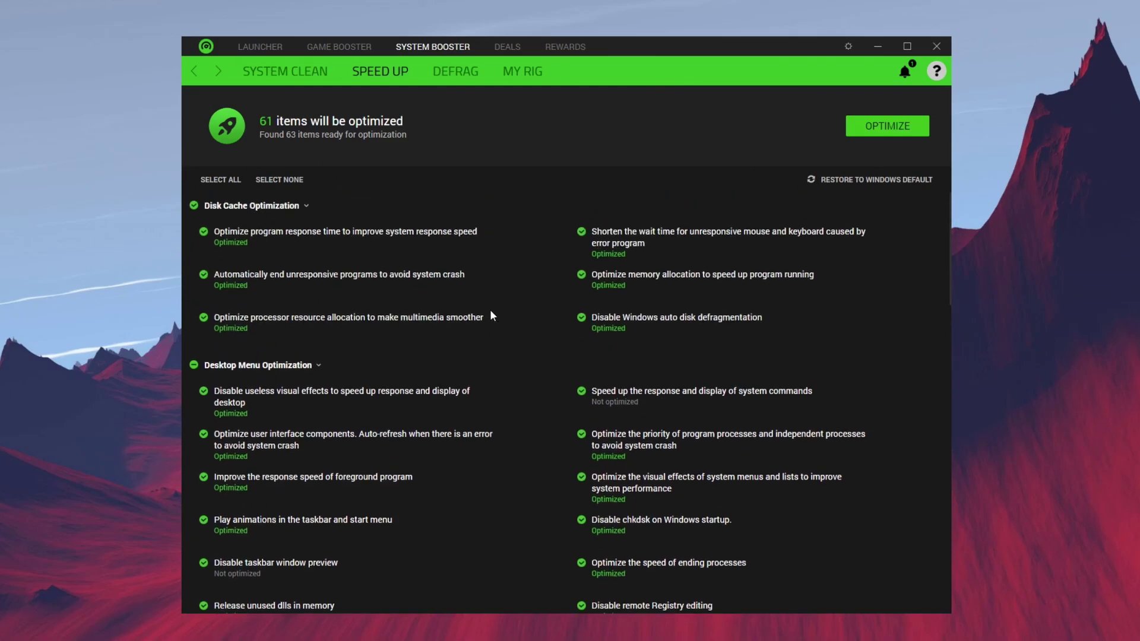
{"action": "scroll", "coordinate": [490, 311], "scroll_direction": "down", "scroll_amount": 10}
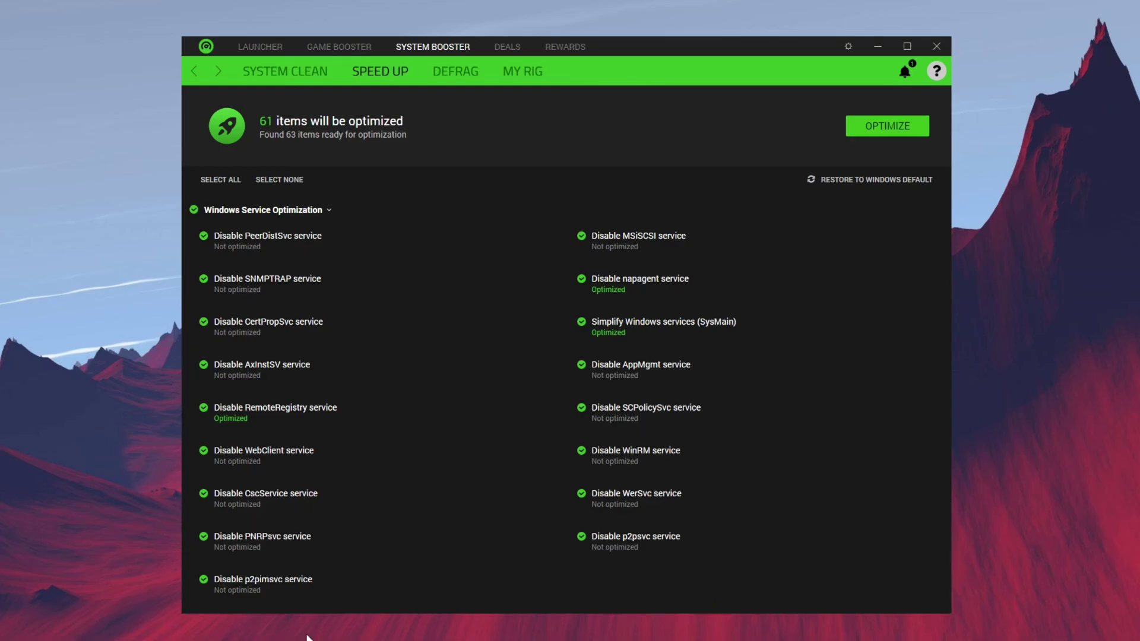
{"action": "scroll", "coordinate": [315, 518], "scroll_direction": "up", "scroll_amount": 8}
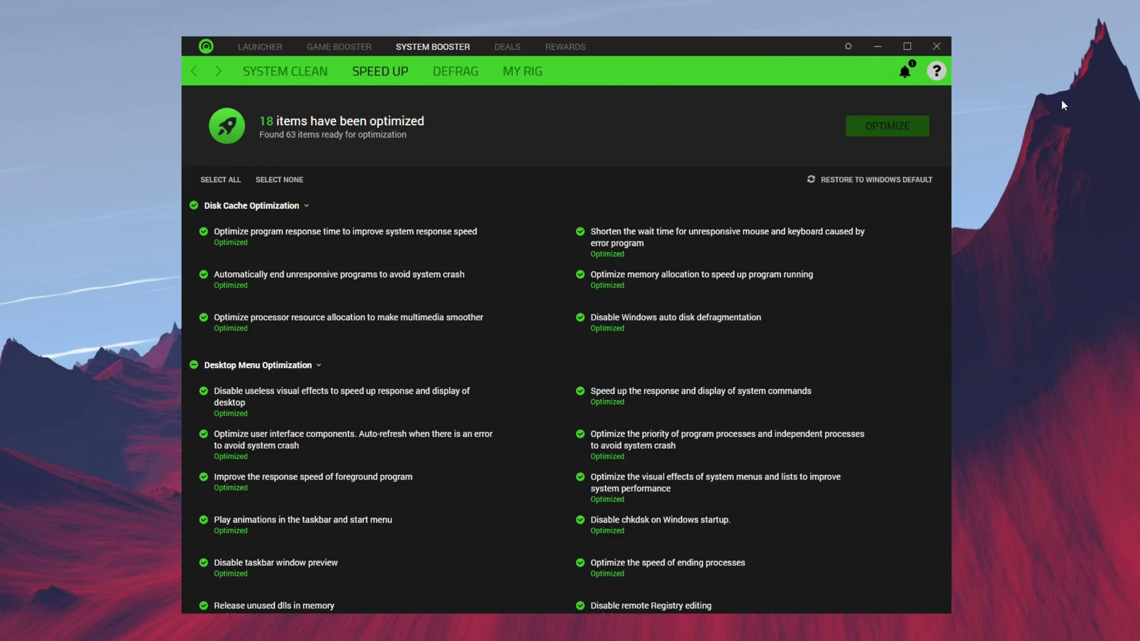
{"action": "scroll", "coordinate": [626, 284], "scroll_direction": "down", "scroll_amount": 15}
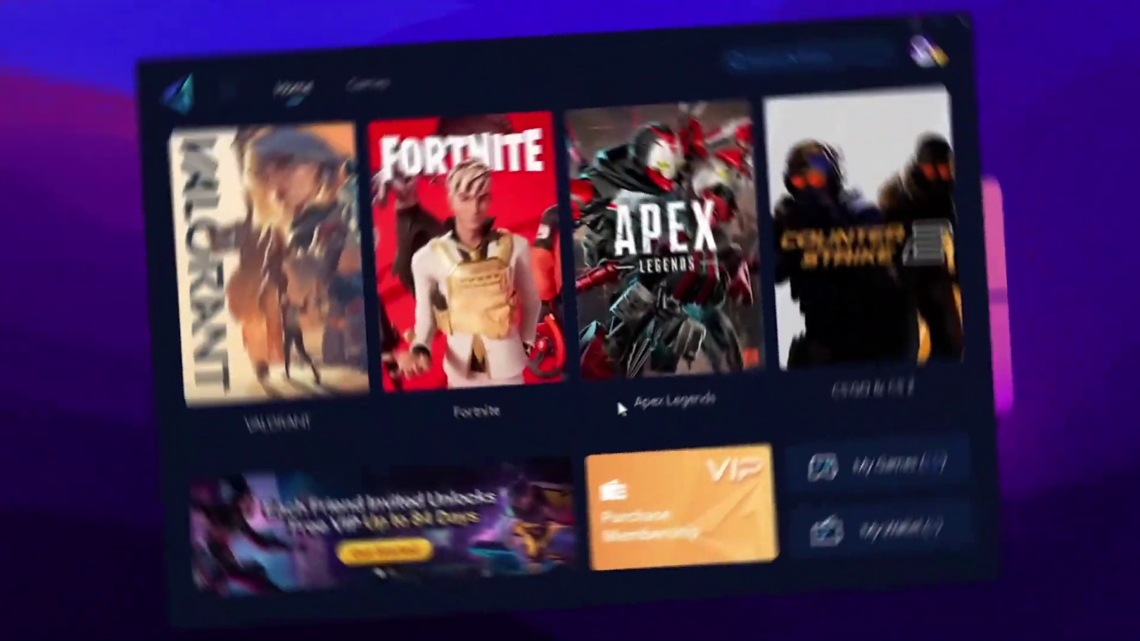
- Boost Fortnite in GearUP Booster on the Europe auto node
{"action": "mouse_move", "coordinate": [471, 252]}
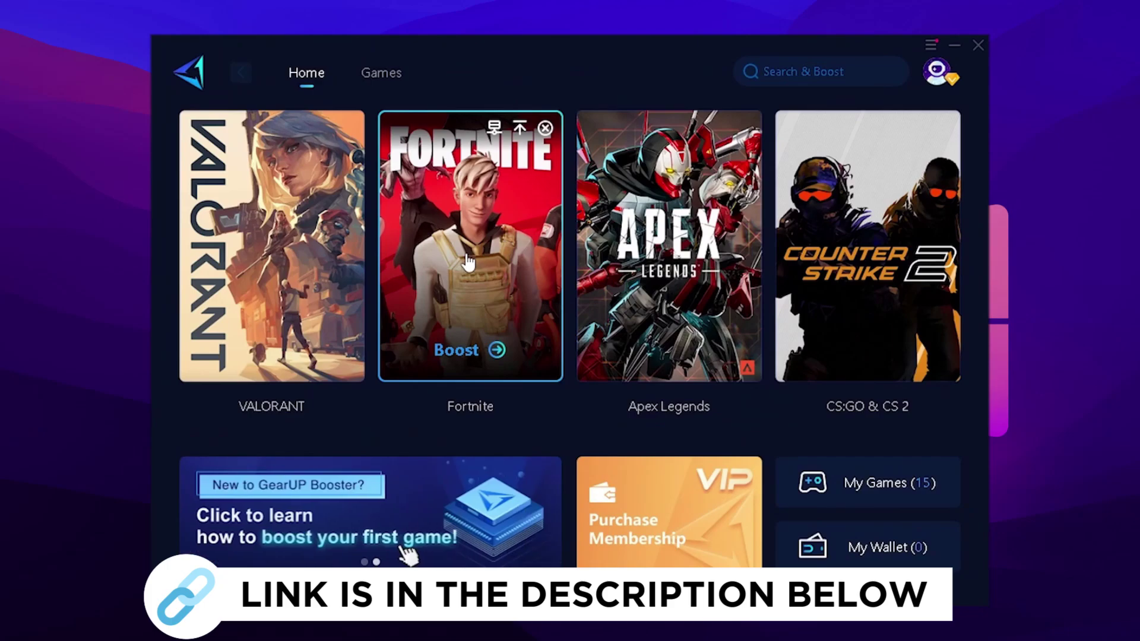
{"action": "left_click", "coordinate": [468, 261]}
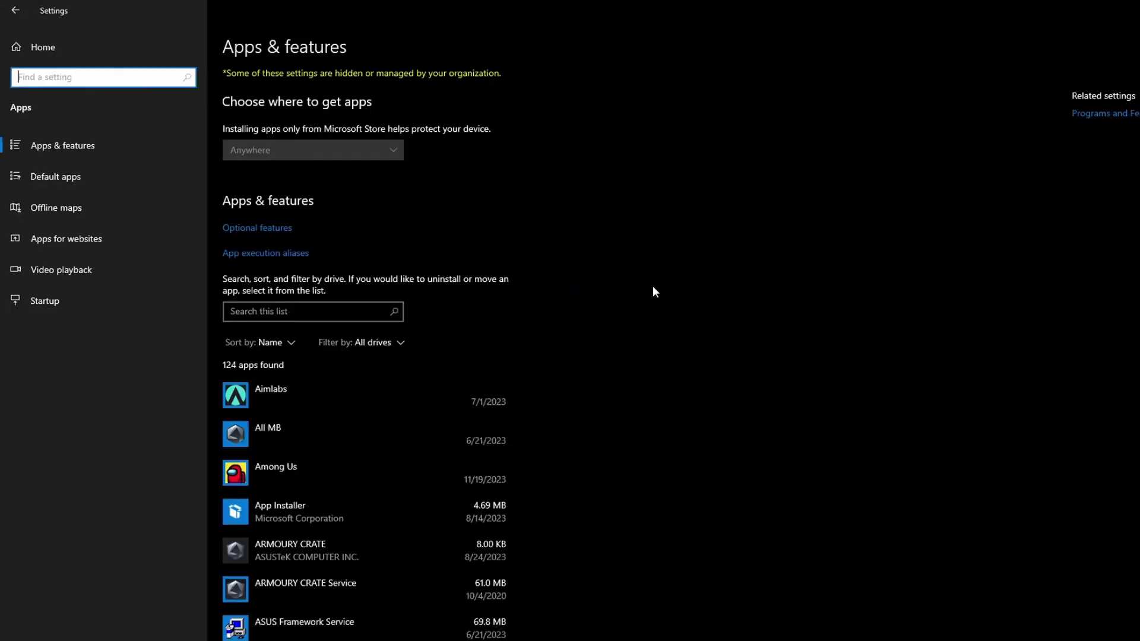
- Review startup apps, confirming only G HUB, Stream Deck and System Explorer are on
{"action": "scroll", "coordinate": [388, 377], "scroll_direction": "down", "scroll_amount": 4}
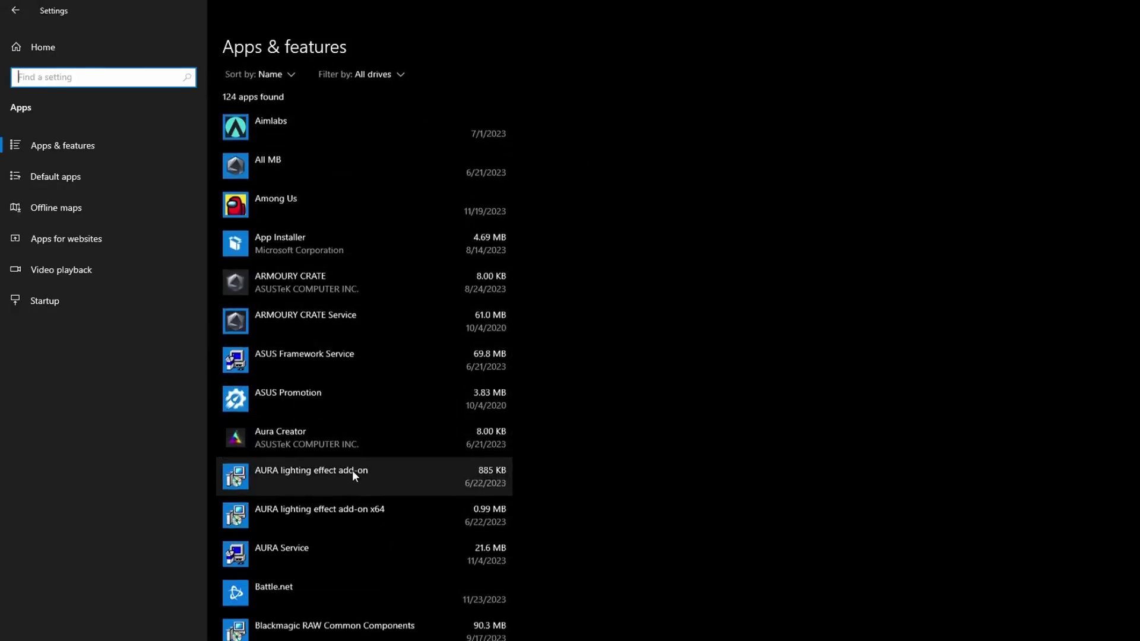
{"action": "scroll", "coordinate": [351, 470], "scroll_direction": "down", "scroll_amount": 5}
{"action": "scroll", "coordinate": [291, 355], "scroll_direction": "up", "scroll_amount": 2}
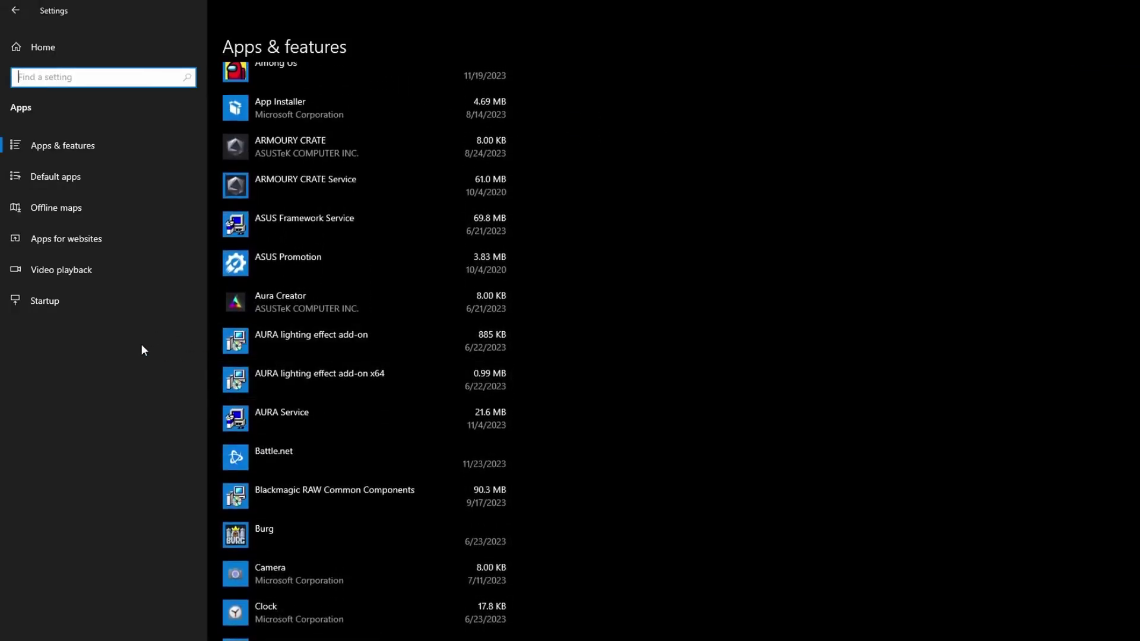
{"action": "left_click", "coordinate": [91, 319]}
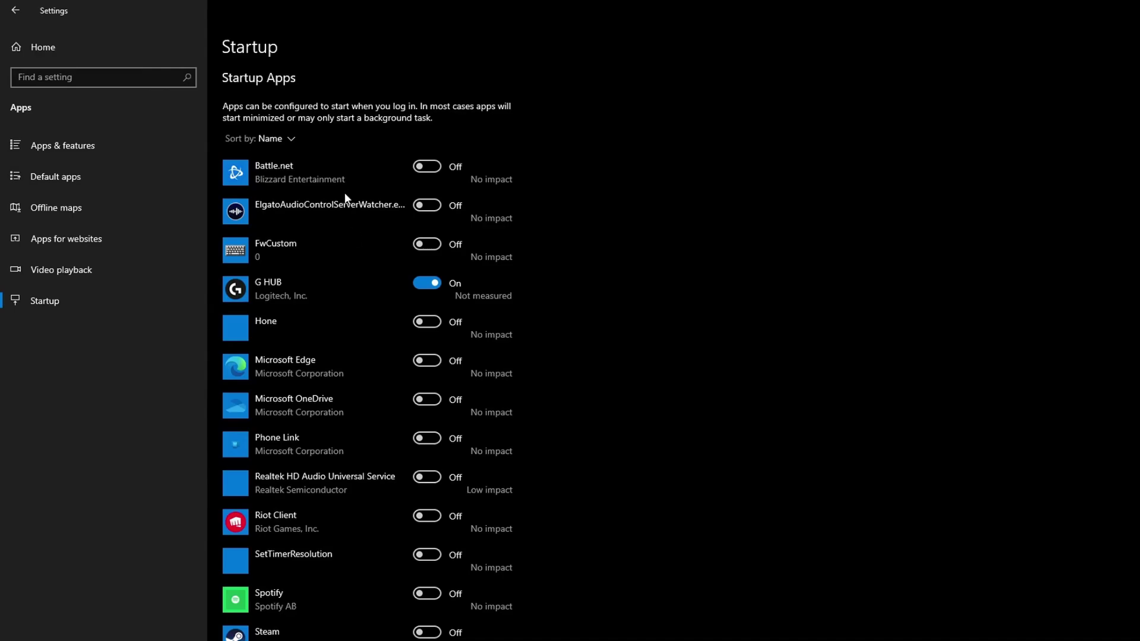
{"action": "scroll", "coordinate": [370, 244], "scroll_direction": "down", "scroll_amount": 6}
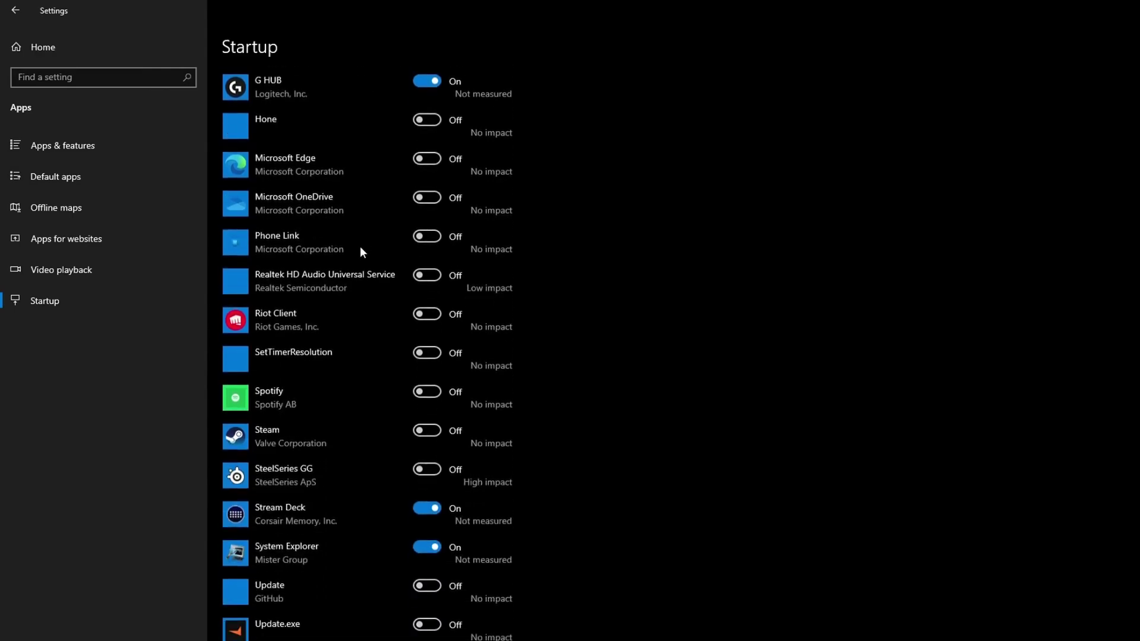
{"action": "scroll", "coordinate": [375, 428], "scroll_direction": "up", "scroll_amount": 3}
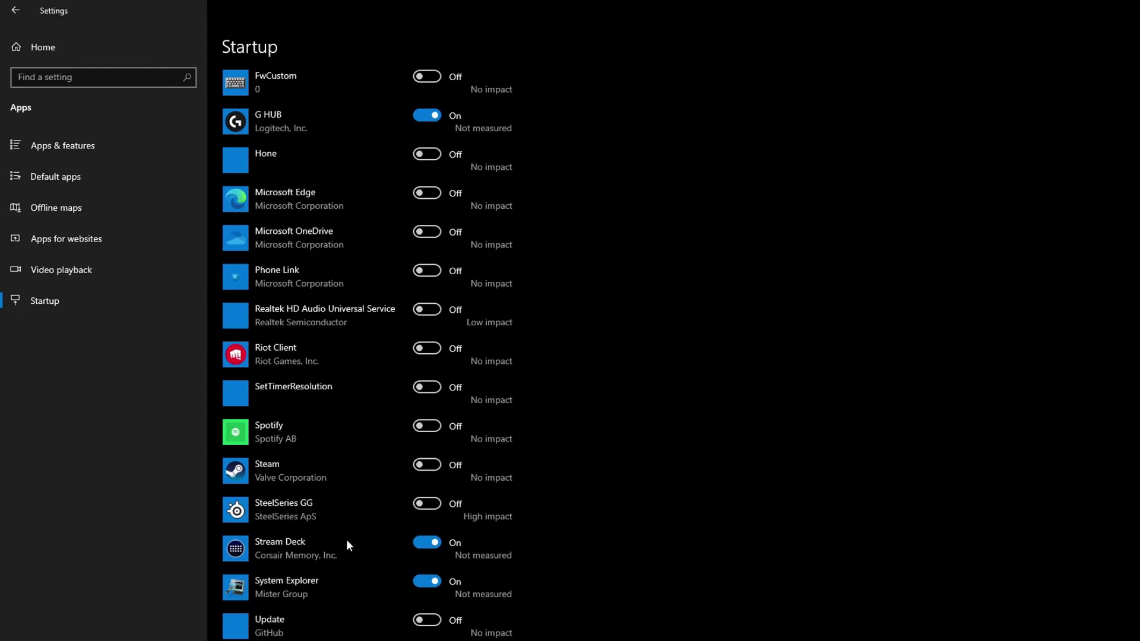
{"action": "scroll", "coordinate": [333, 236], "scroll_direction": "up", "scroll_amount": 2}
{"action": "scroll", "coordinate": [336, 225], "scroll_direction": "up", "scroll_amount": 1}
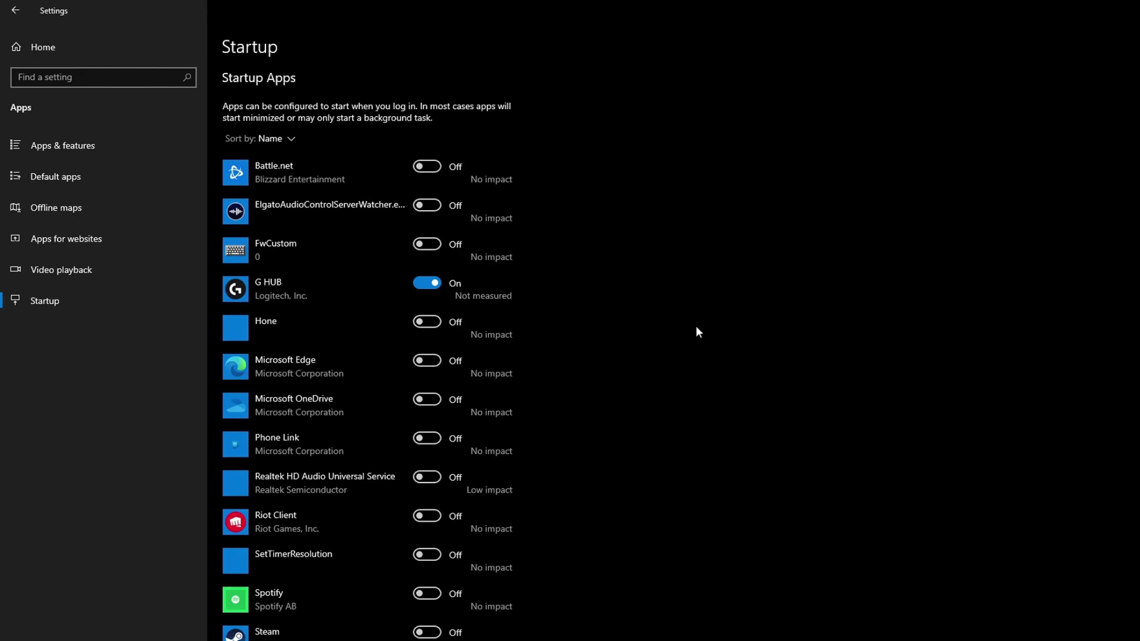
- Confirm Xbox Game Bar, background capture recording and Game Mode are all Off
{"action": "left_click", "coordinate": [16, 10]}
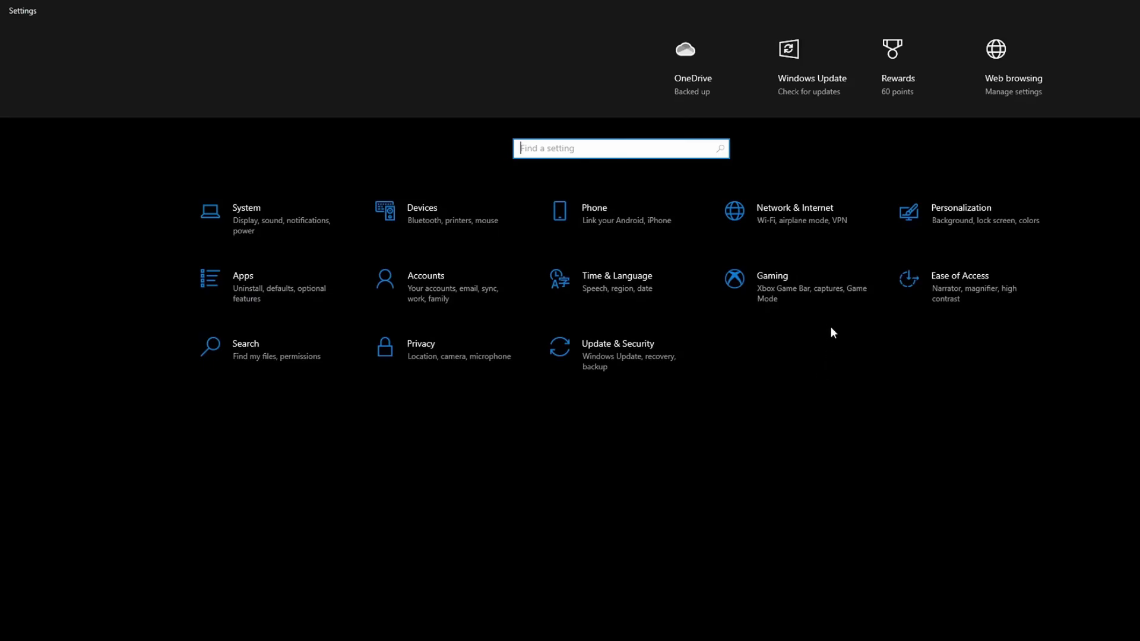
{"action": "left_click", "coordinate": [822, 304]}
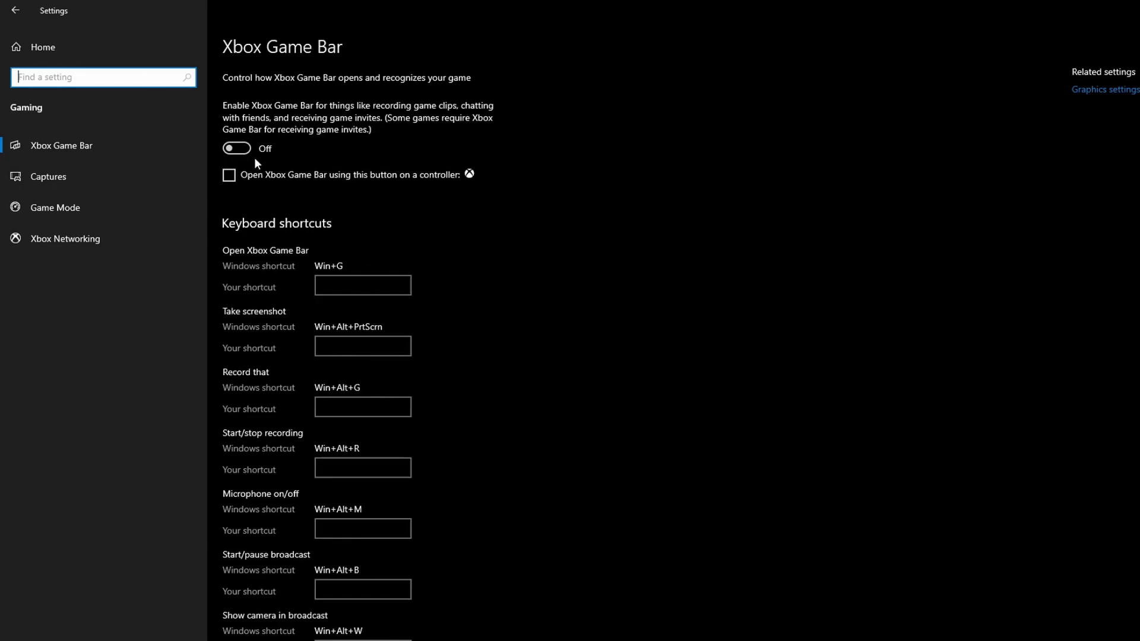
{"action": "left_click", "coordinate": [138, 178]}
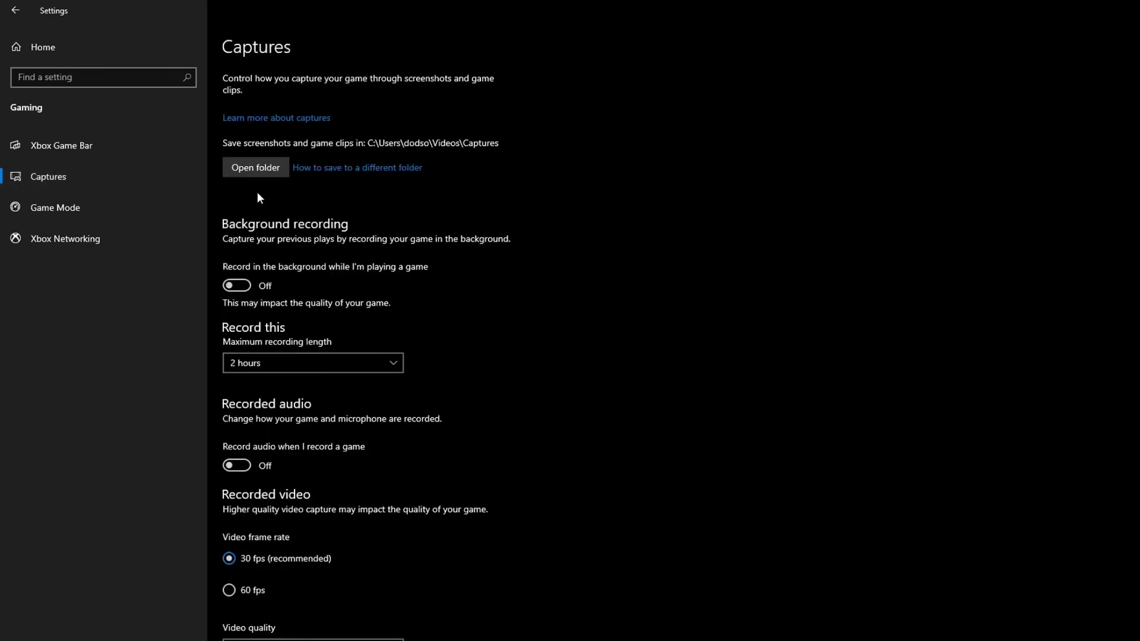
{"action": "left_click", "coordinate": [104, 211]}
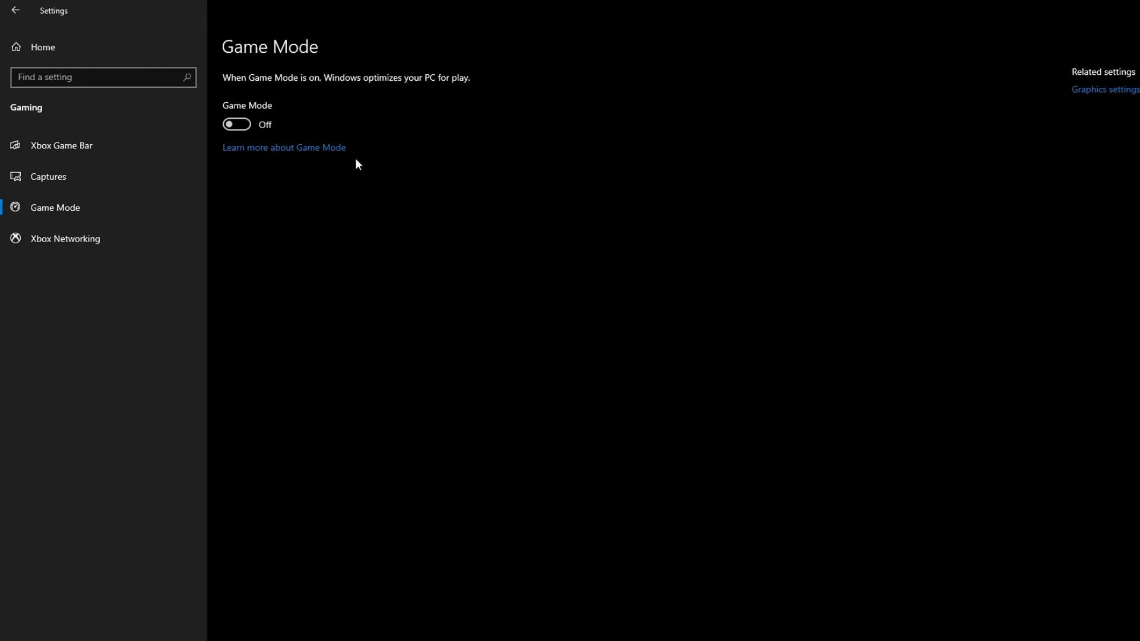
{"action": "left_click", "coordinate": [1118, 89]}
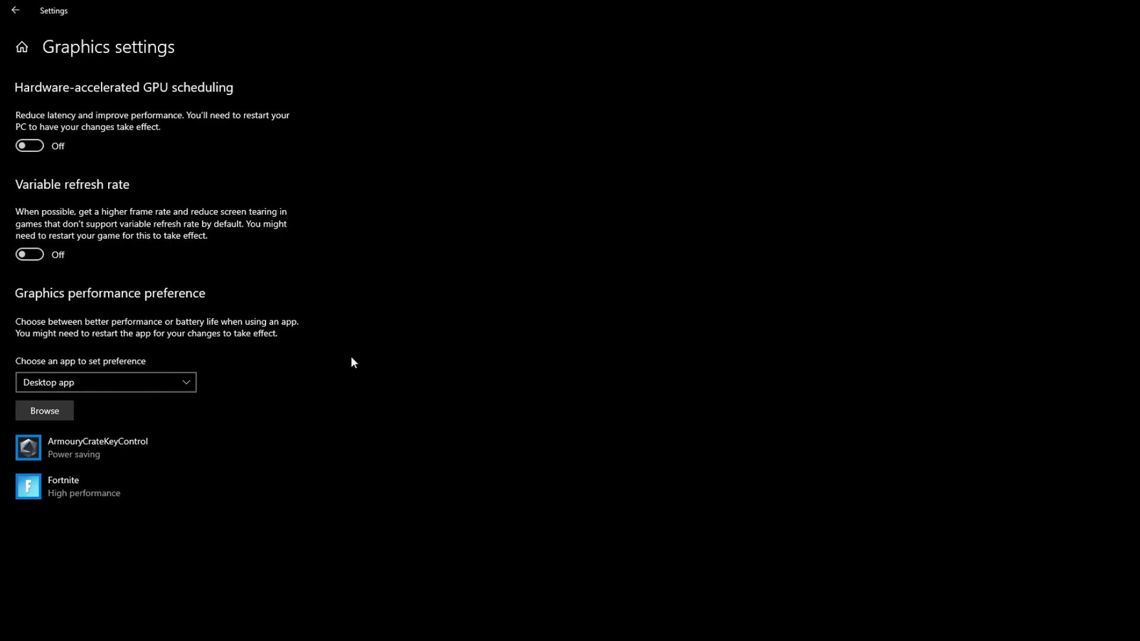
- Remove the old Fortnite entry and re-add FortniteClient-Win64-Shipping.exe to graphics preferences
{"action": "left_click", "coordinate": [121, 483]}
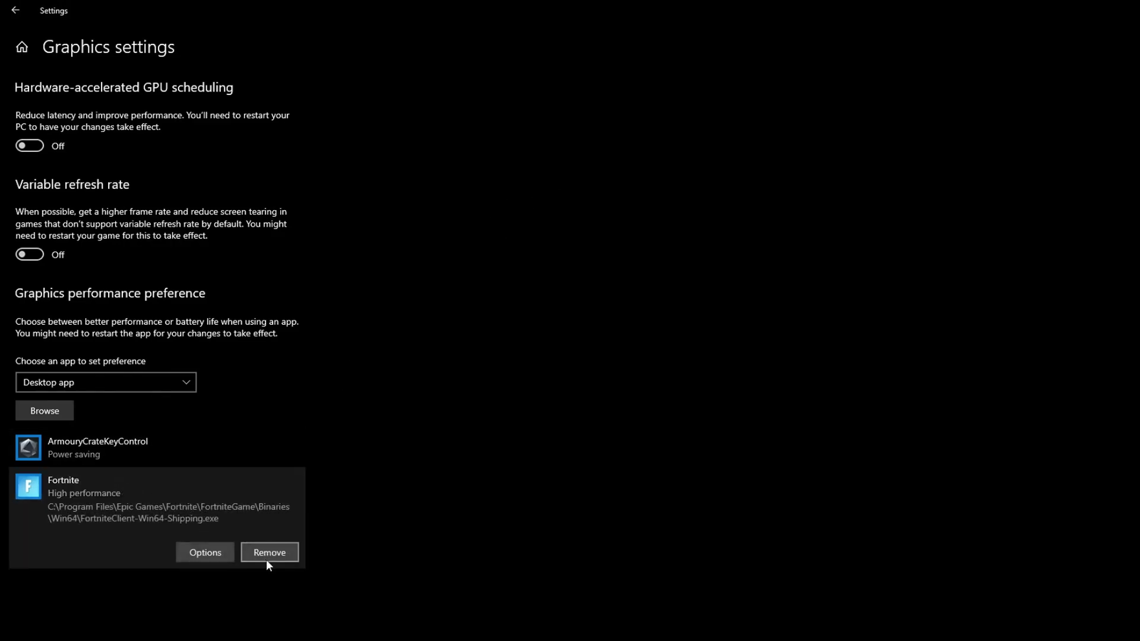
{"action": "left_click", "coordinate": [266, 559]}
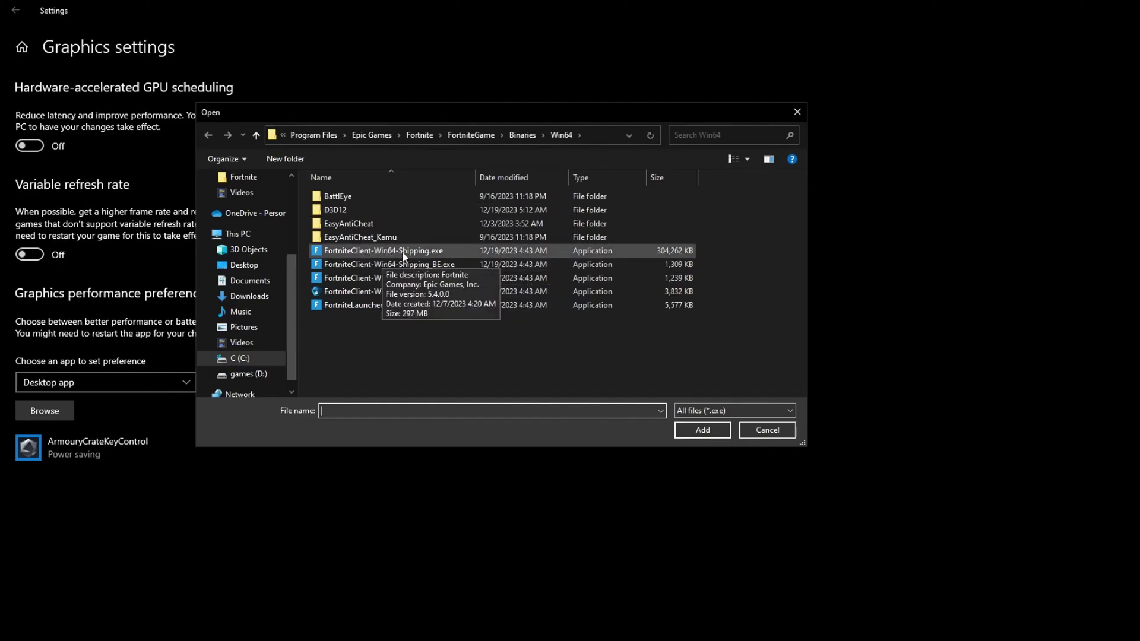
{"action": "right_click", "coordinate": [450, 250]}
{"action": "left_click", "coordinate": [458, 248]}
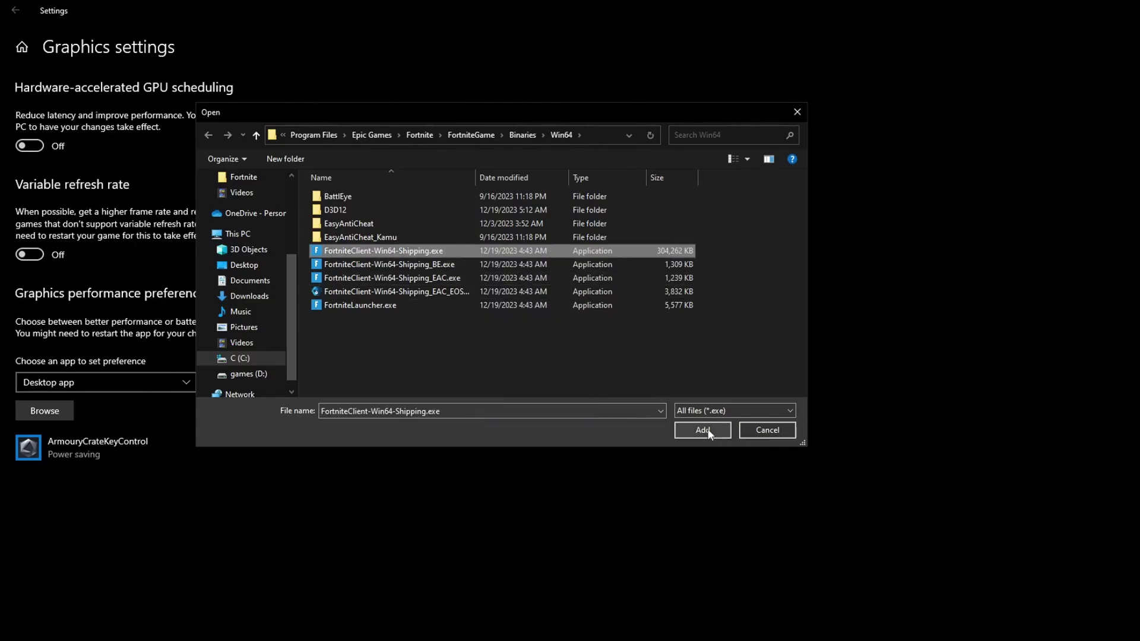
{"action": "left_click", "coordinate": [688, 431]}
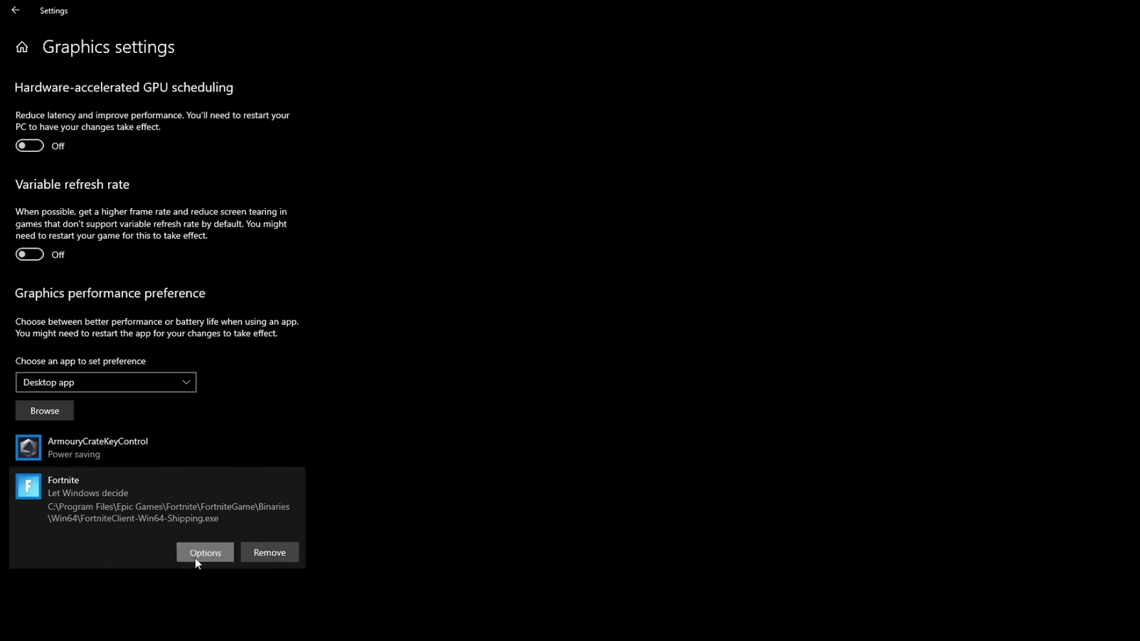
- Set FortniteClient-Win64-Shipping.exe to High performance and save
{"action": "left_click", "coordinate": [196, 554]}
{"action": "left_click", "coordinate": [545, 367]}
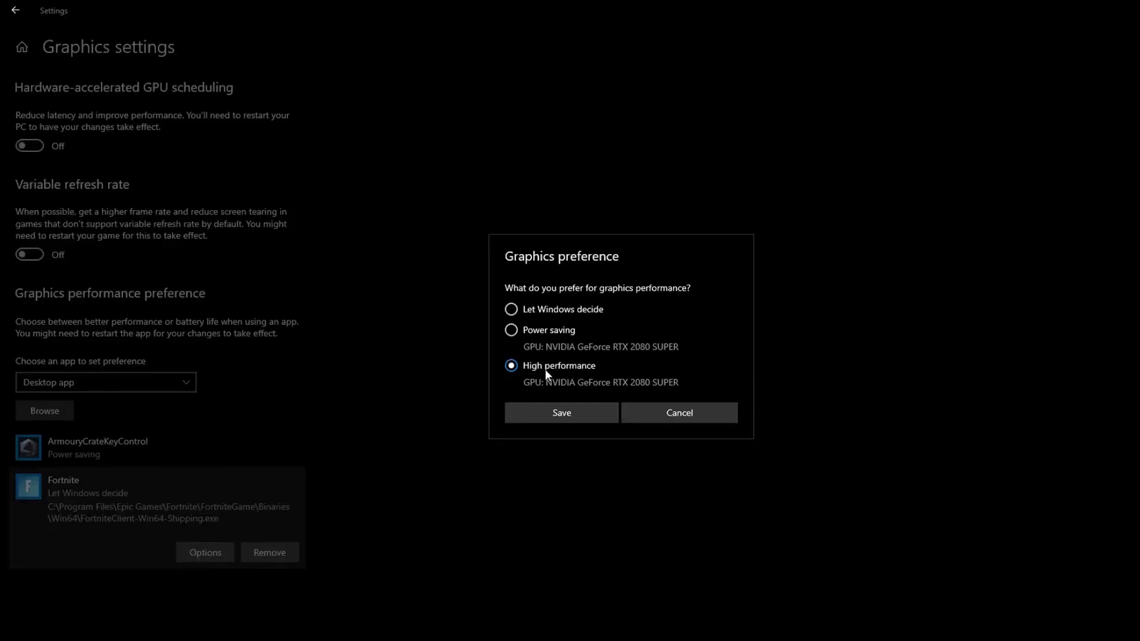
{"action": "left_click", "coordinate": [558, 412]}
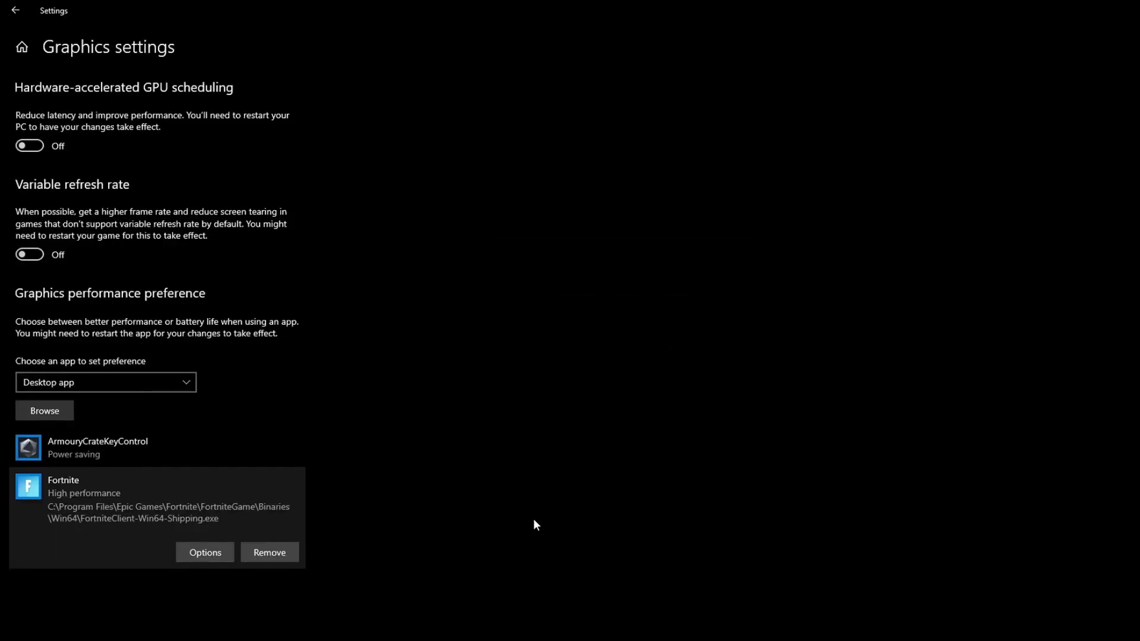